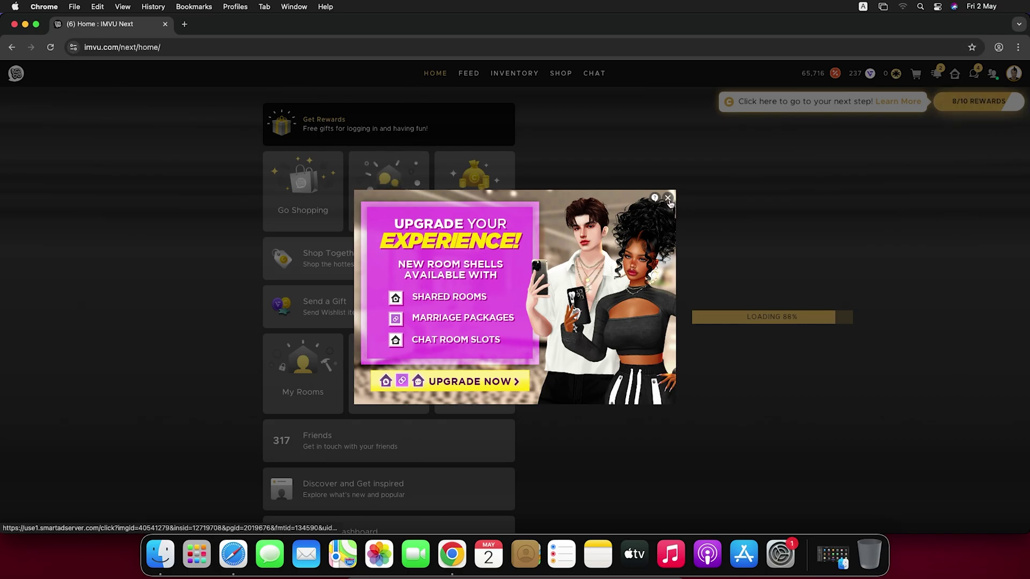
- Dismiss the IMVU Upgrade popup and open the account menu from the profile avatar
click(669, 201)
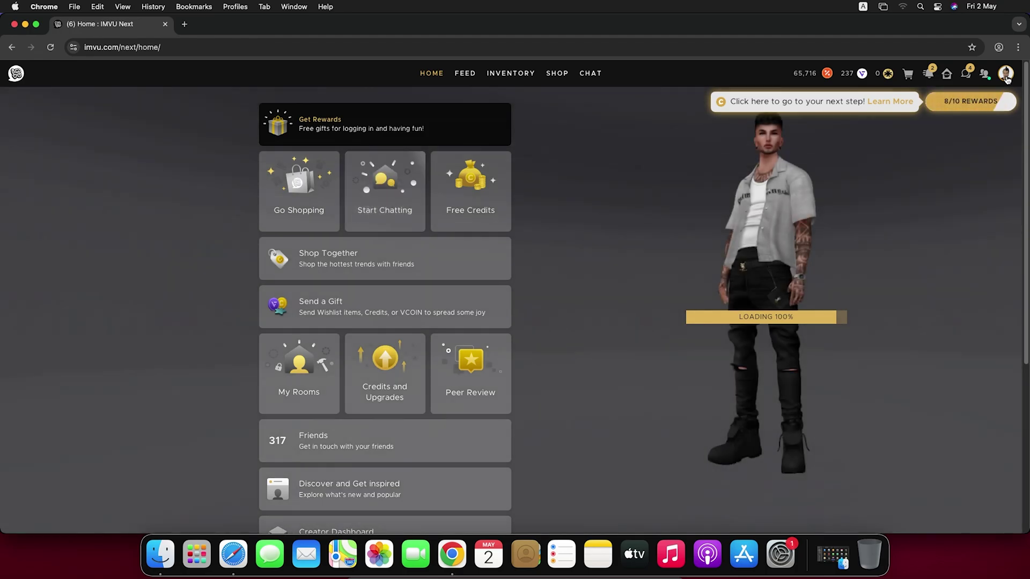
click(1007, 77)
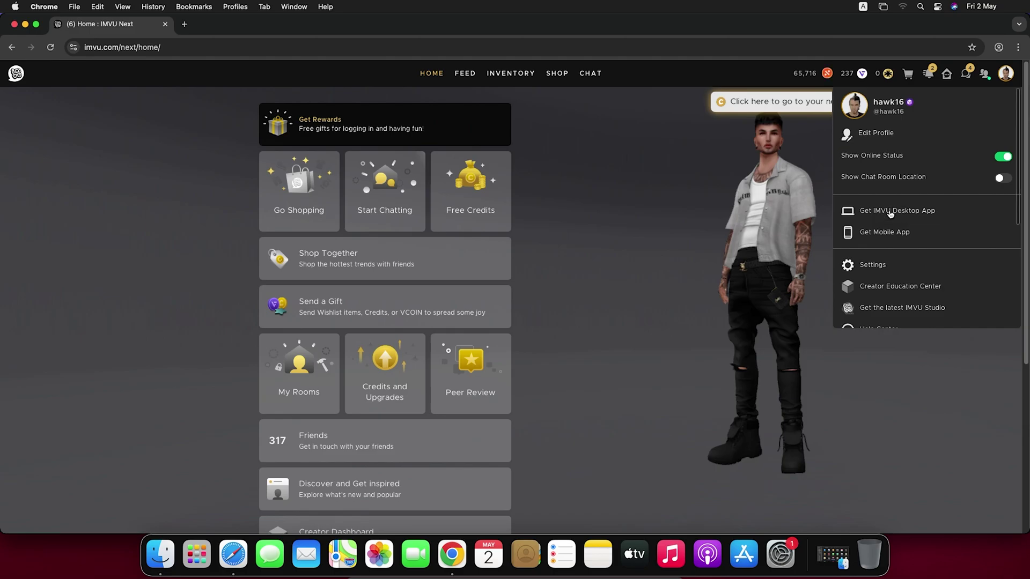
- Read the IMVU Desktop release notes down to the v549.0 Windows and Mac downloads
click(890, 213)
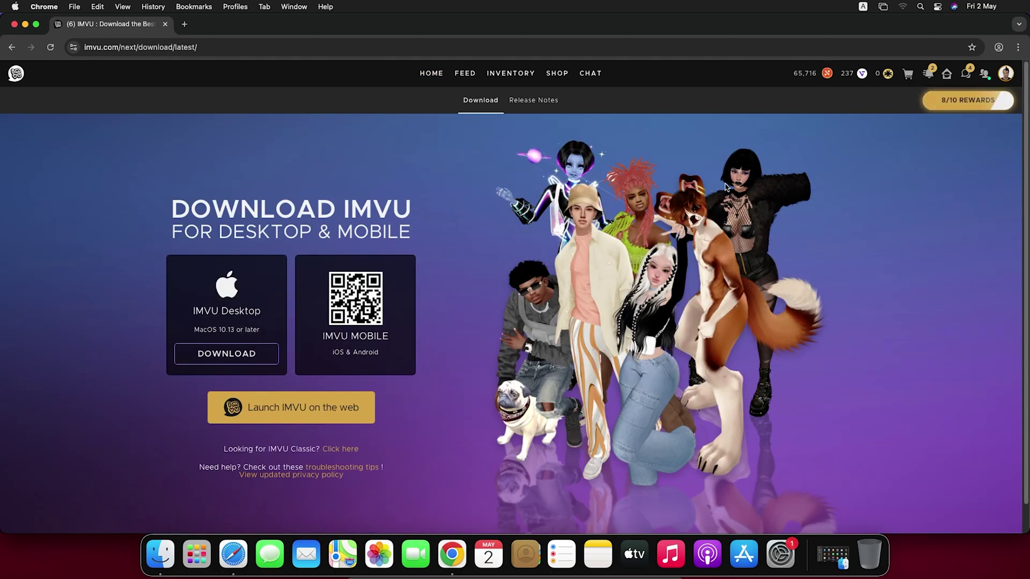
click(537, 101)
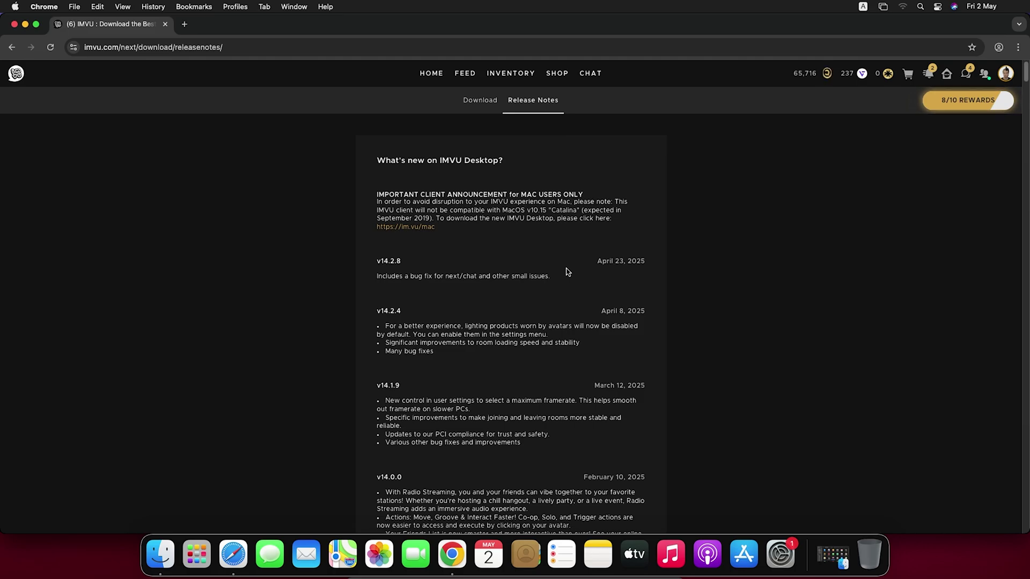
scroll(568, 272, down, 6)
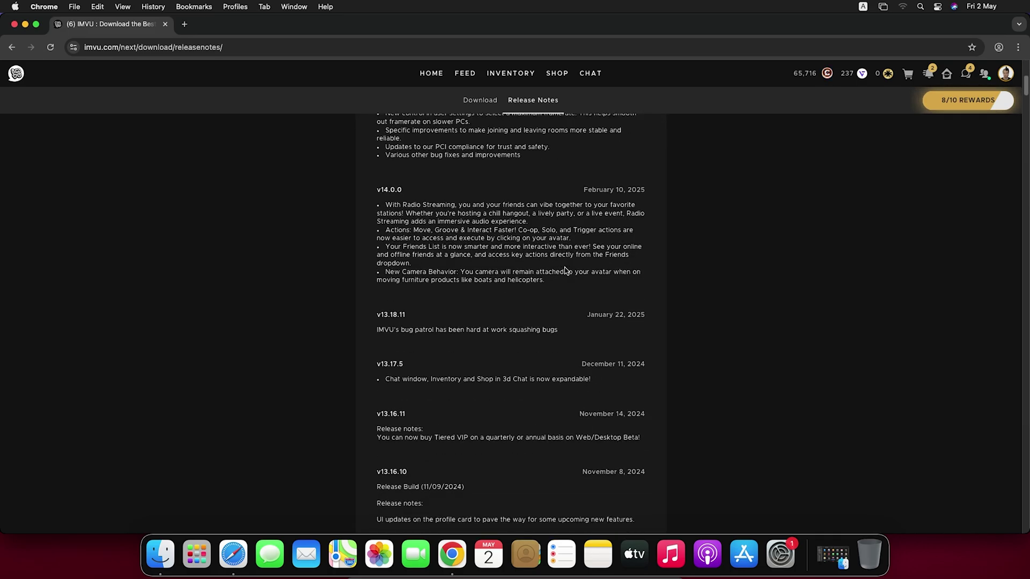
scroll(566, 270, down, 20)
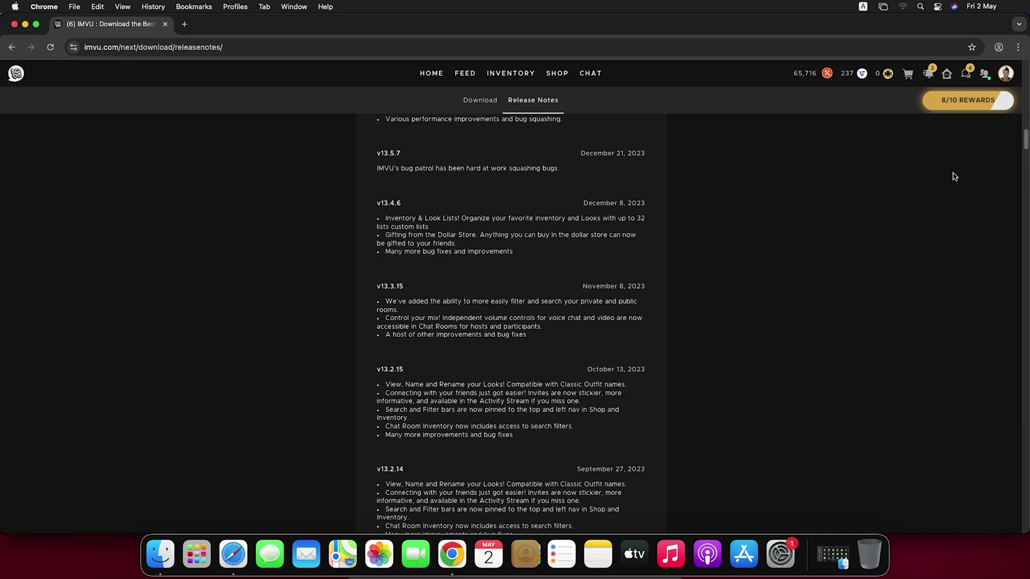
drag(1026, 146, 1026, 527)
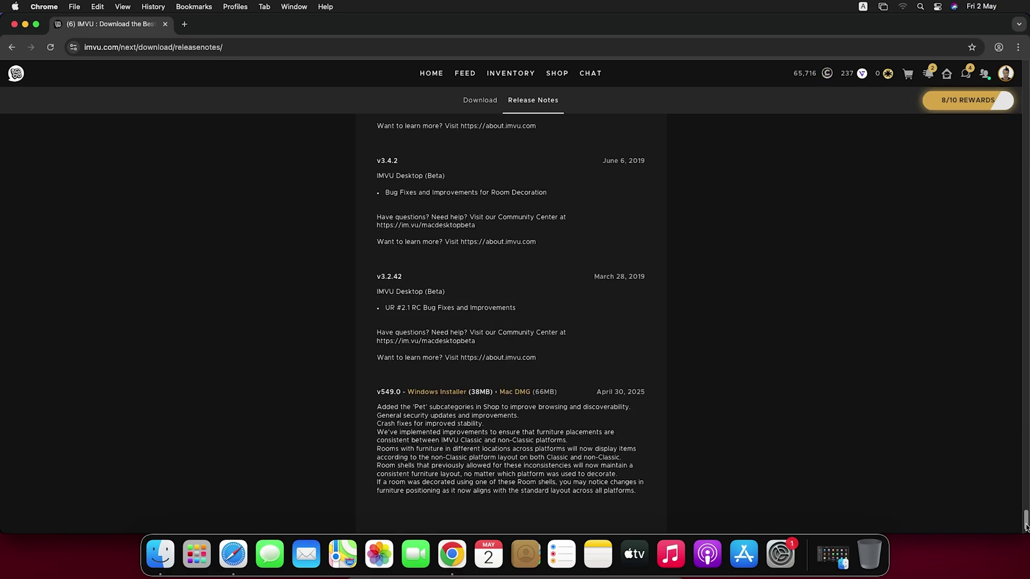
scroll(644, 378, down, 2)
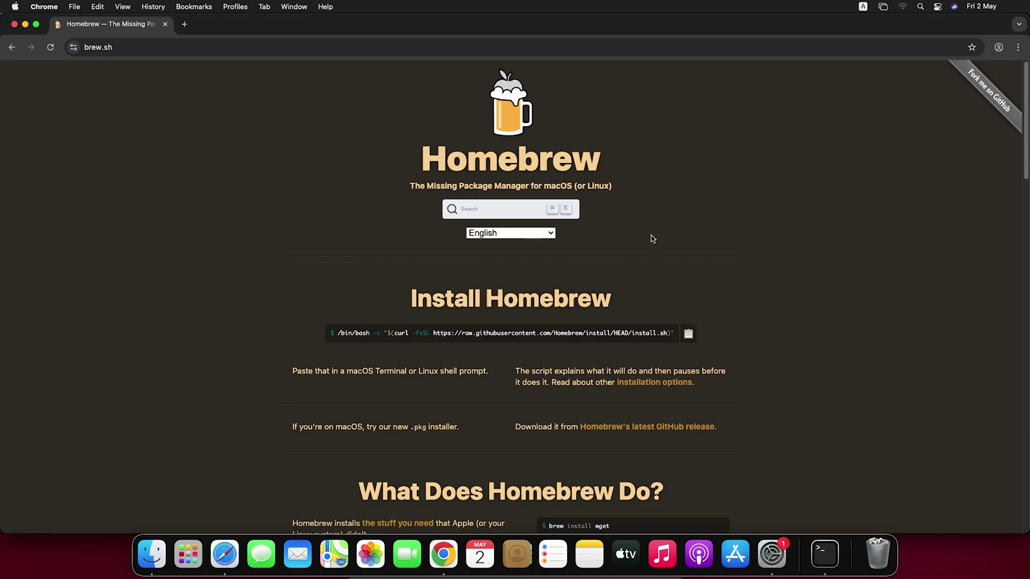
- Search Finder for 'terminal' and launch the Terminal app from the results
click(152, 554)
key(super+f)
text(terminal)
key(super+a)
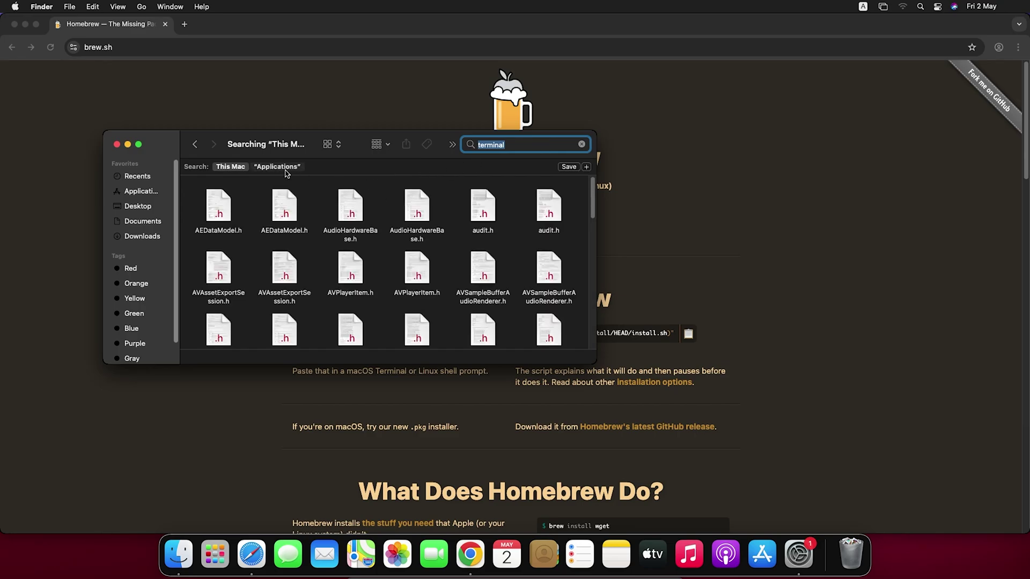
scroll(311, 219, down, 10)
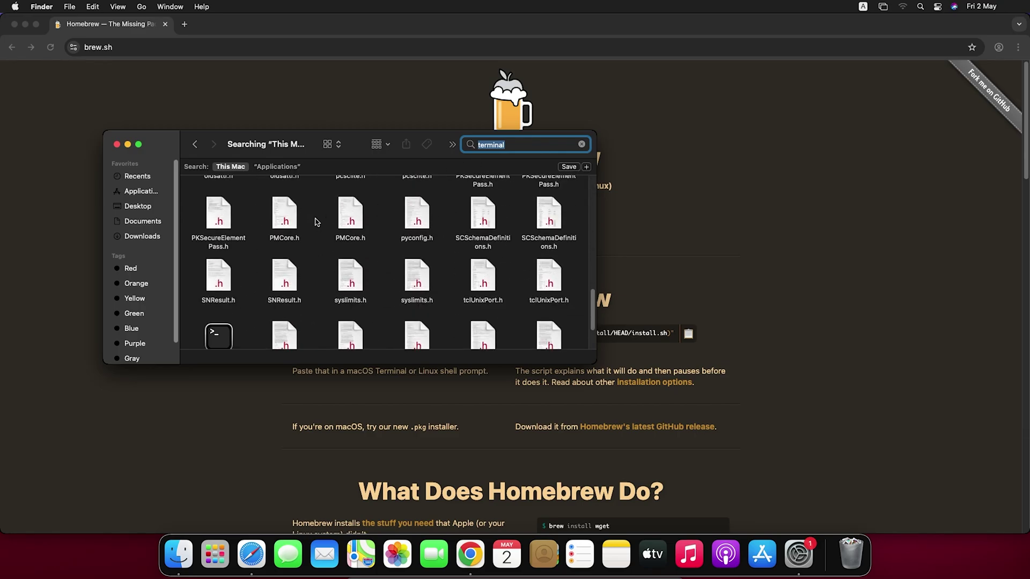
scroll(317, 222, down, 3)
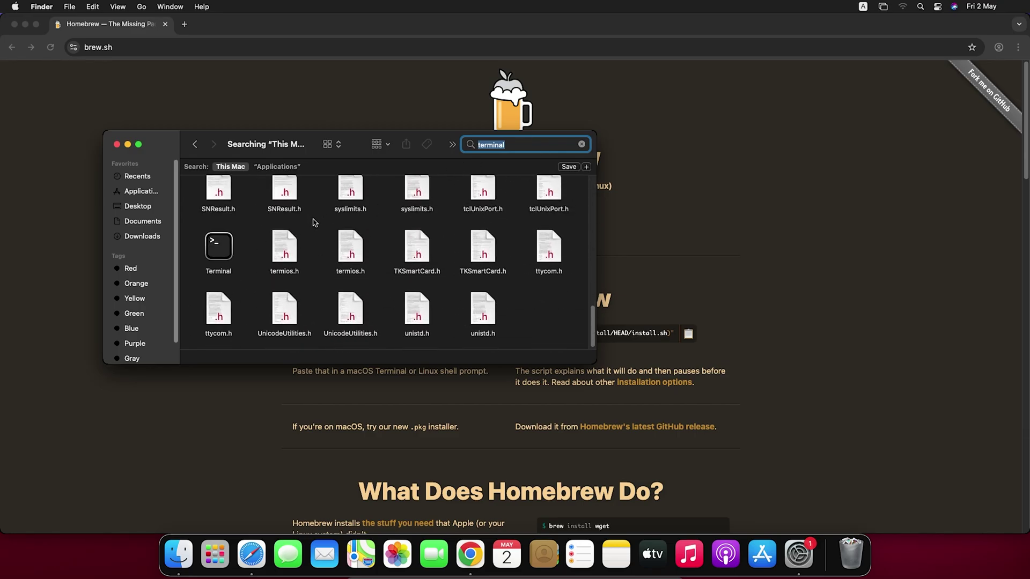
click(223, 254)
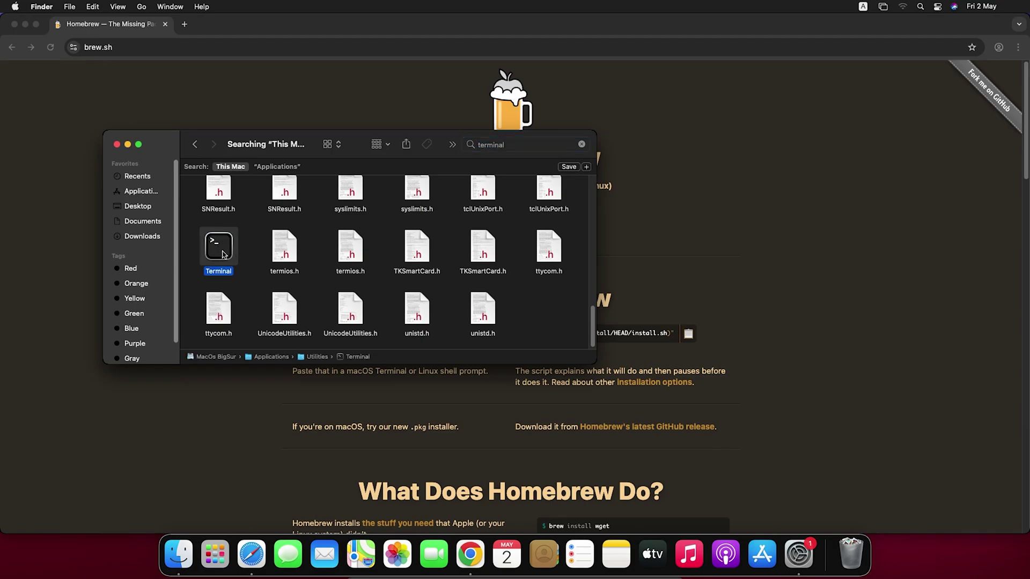
double_click(223, 253)
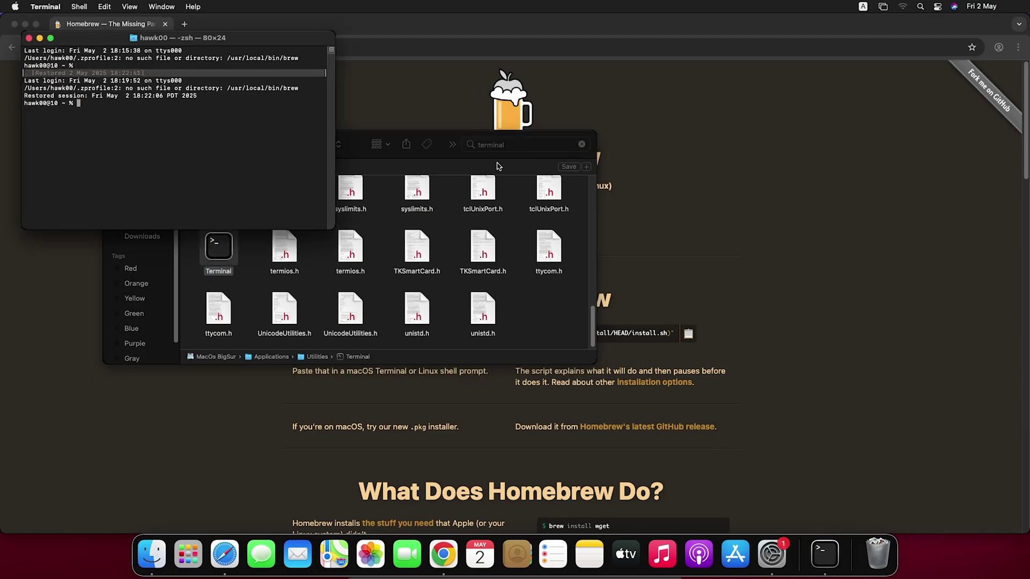
- Close the Finder search, then run the copied brew.sh install command in Terminal with the admin password
click(498, 166)
click(125, 144)
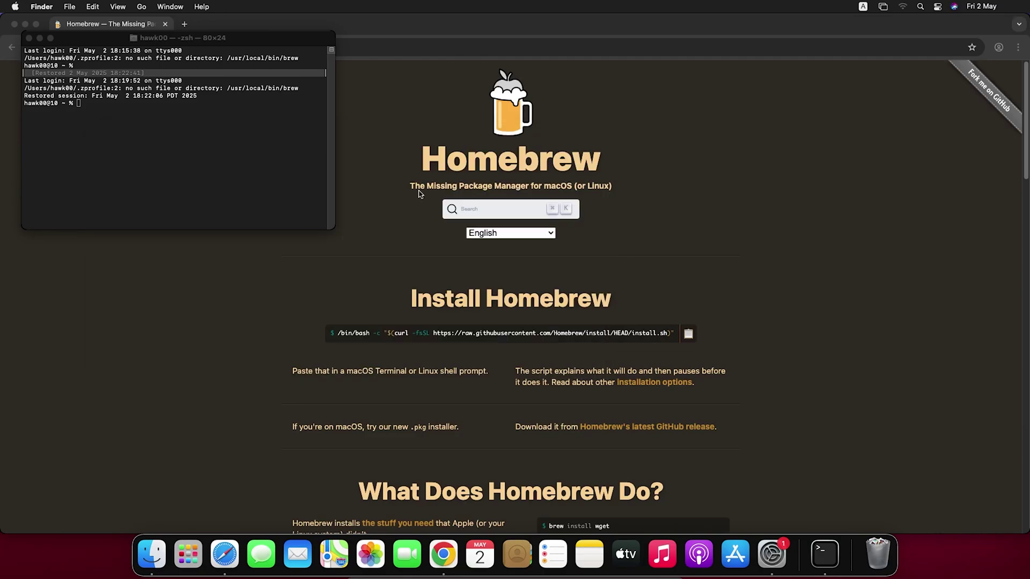
click(687, 336)
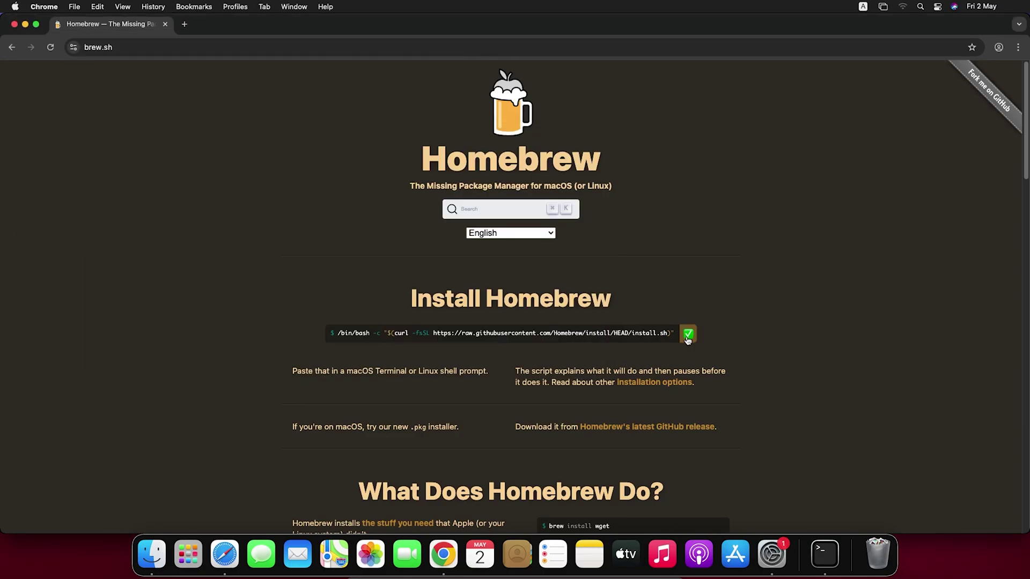
click(824, 553)
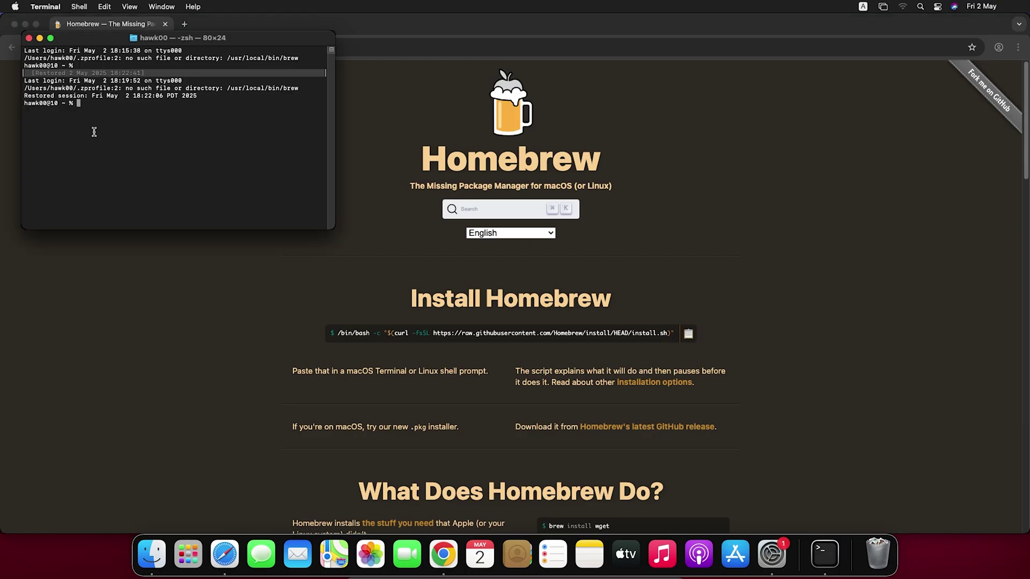
right_click(94, 103)
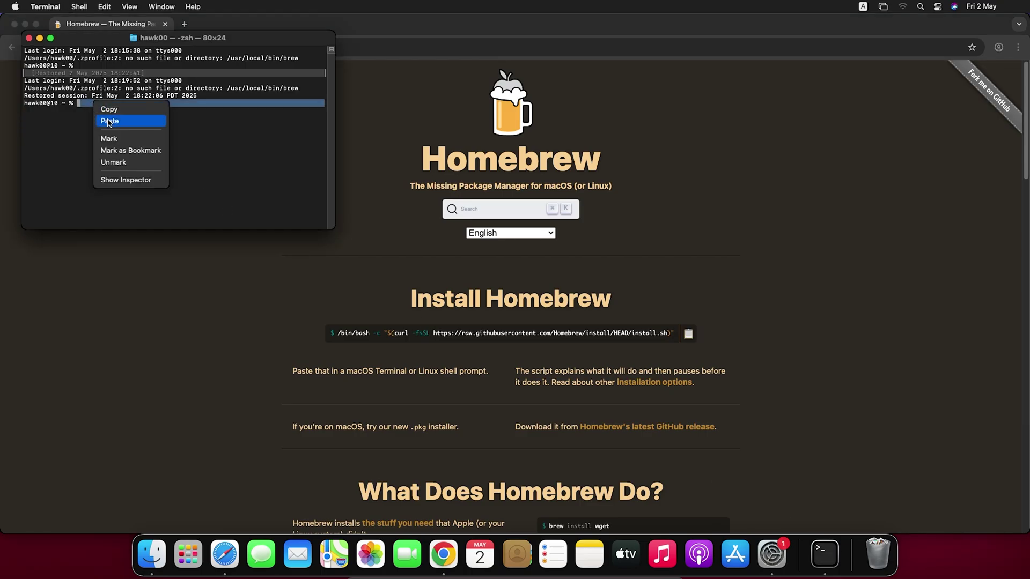
click(108, 119)
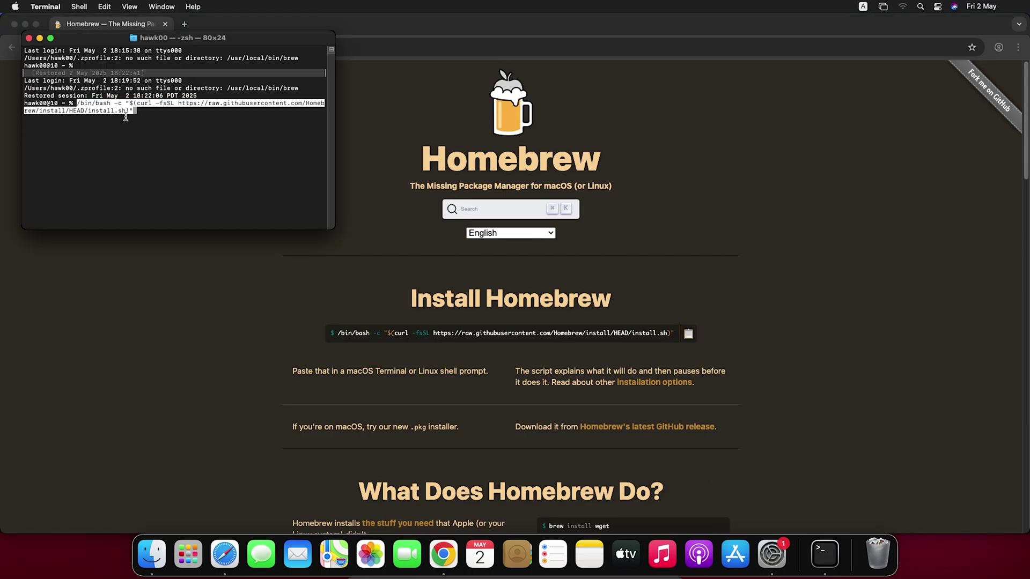
key(Return)
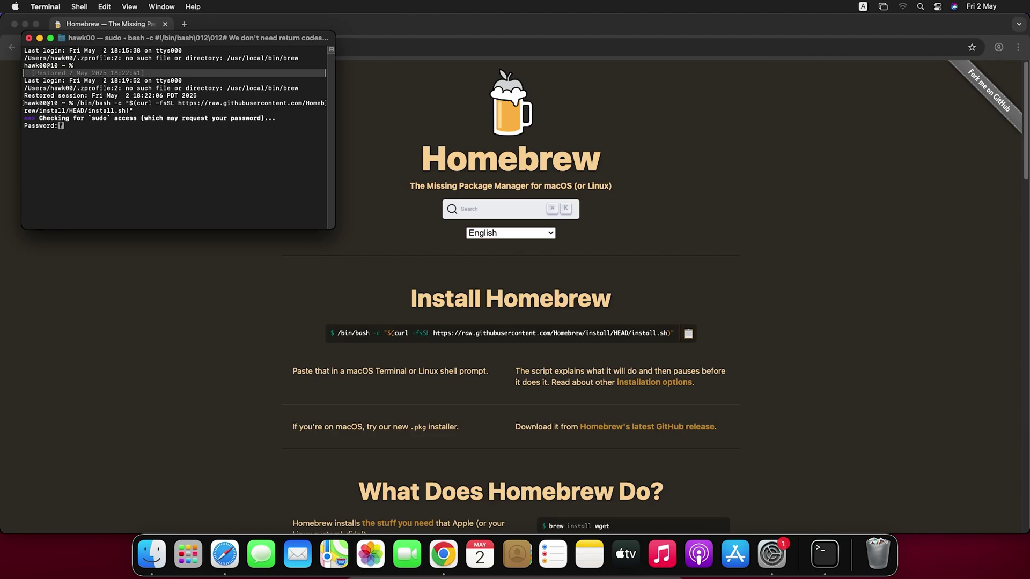
key(Return)
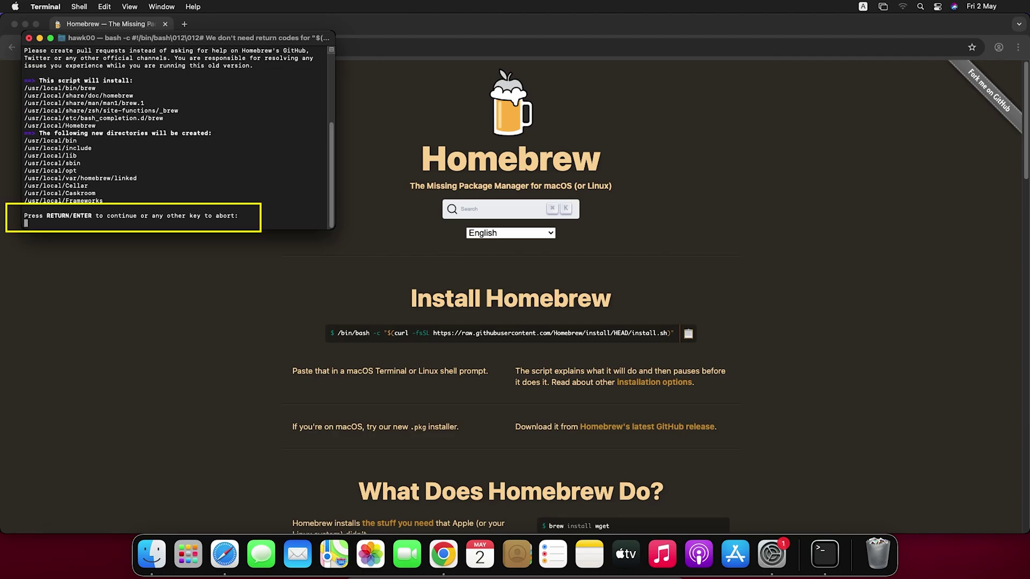
key(Return)
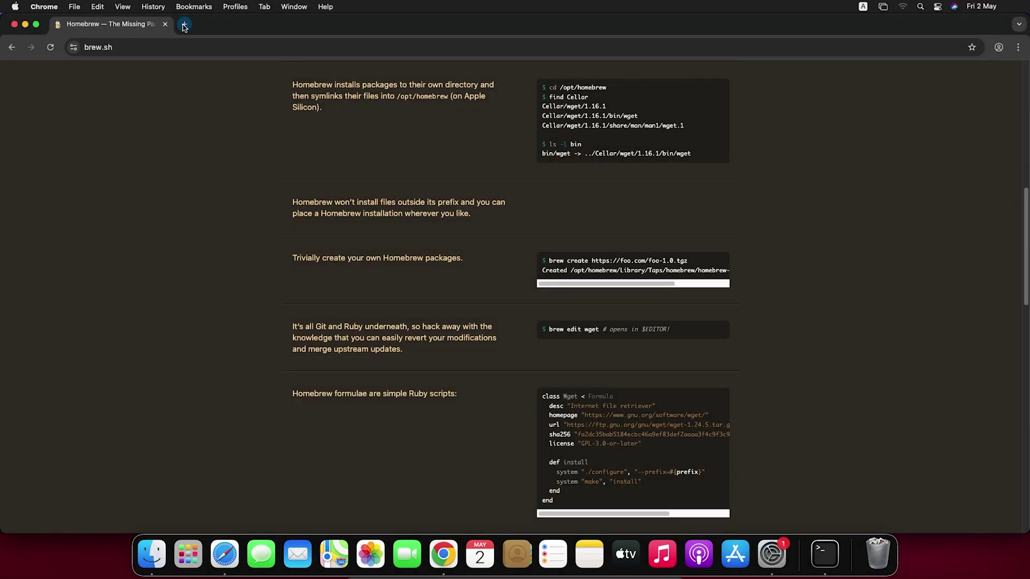
- Open the Kegworks-App/Kegworks GitHub repository and copy the brew install commands from its Note section
click(184, 24)
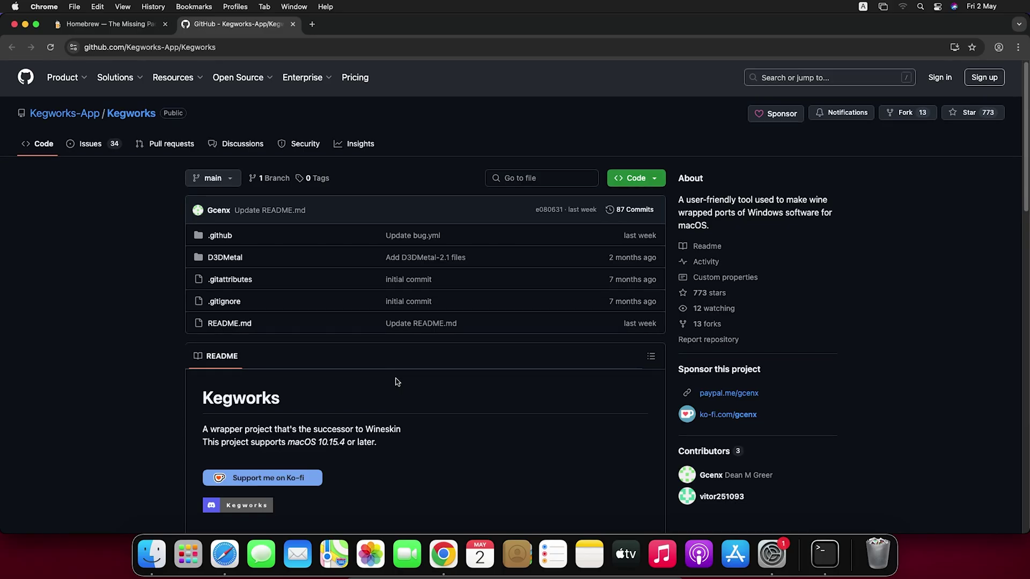
scroll(370, 353, down, 15)
scroll(399, 358, up, 2)
scroll(398, 358, up, 4)
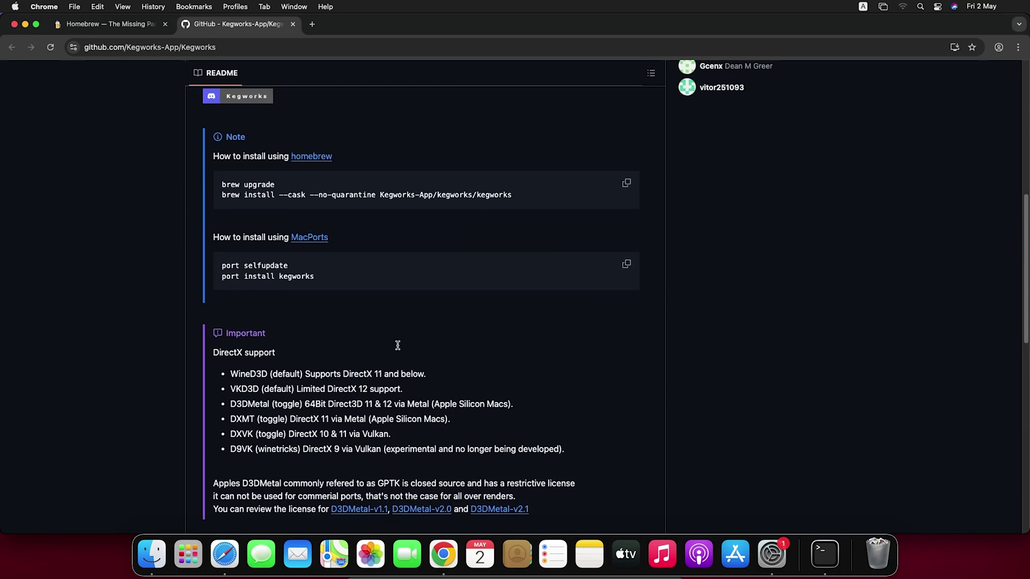
scroll(398, 345, up, 1)
scroll(397, 345, up, 1)
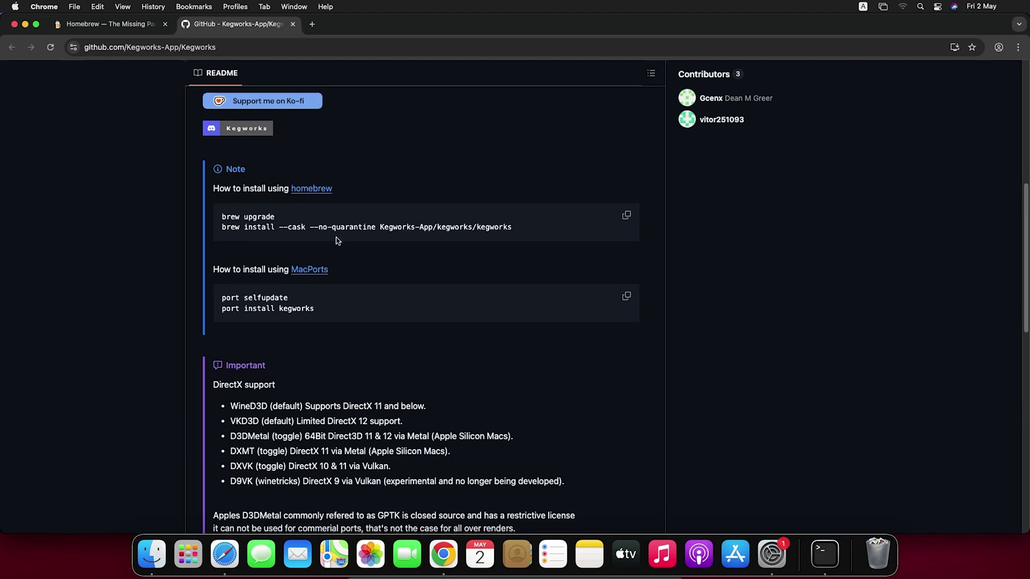
scroll(339, 242, up, 1)
scroll(338, 243, up, 2)
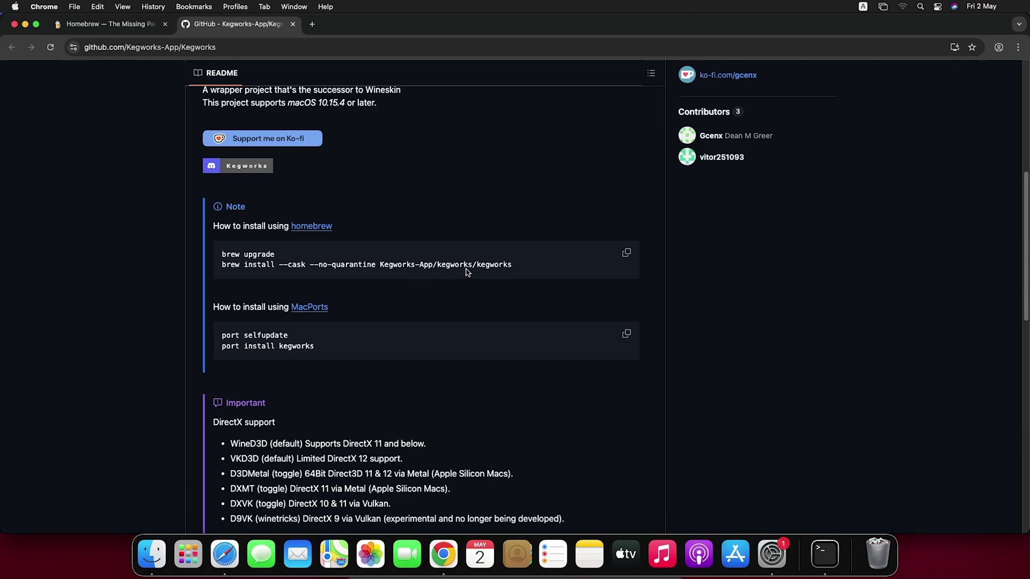
scroll(268, 362, up, 4)
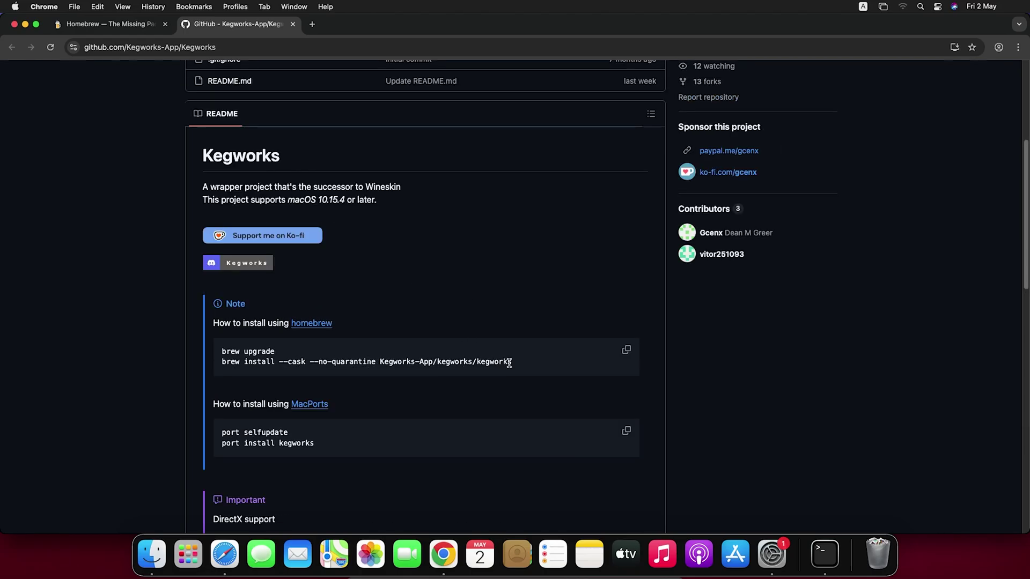
click(626, 350)
scroll(545, 370, up, 1)
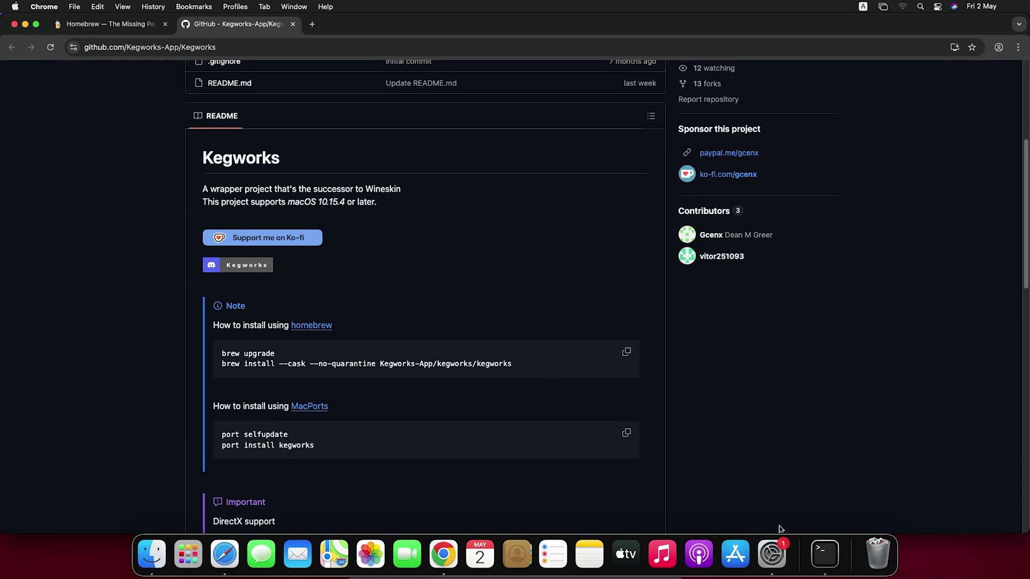
- Paste the Kegworks brew commands into Terminal and run them to install the Kegworks cask
click(825, 554)
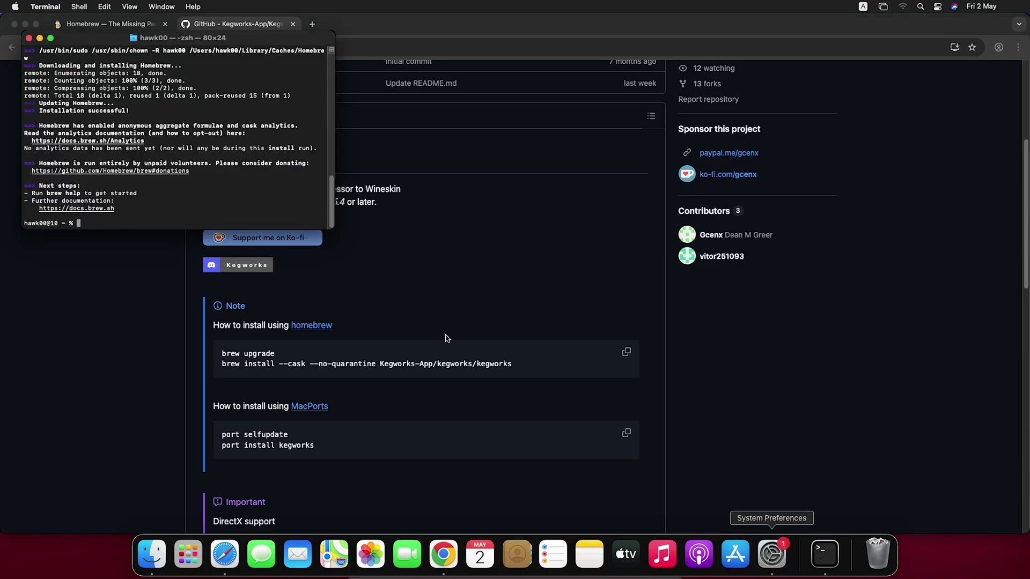
right_click(115, 222)
click(145, 235)
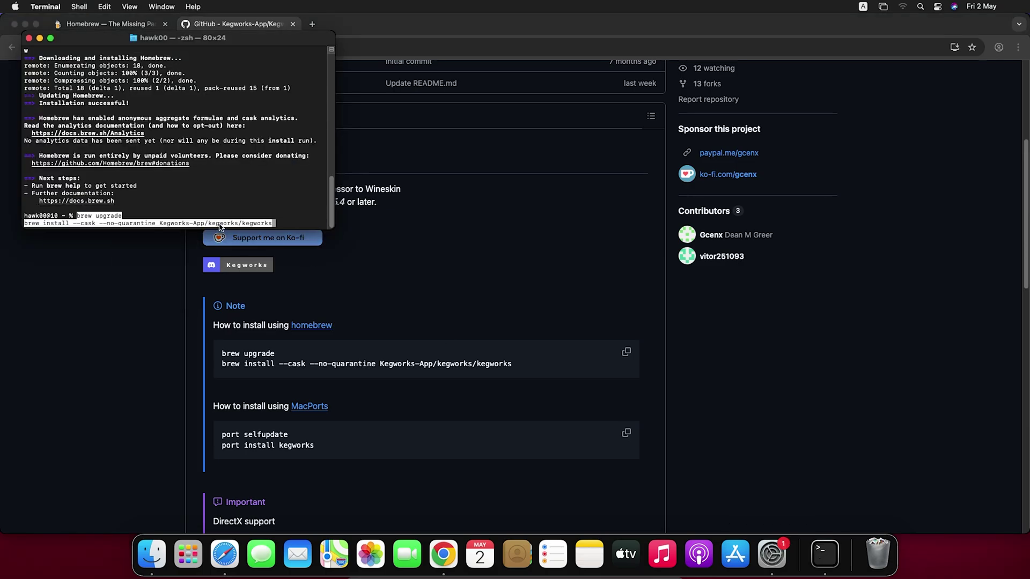
key(Return)
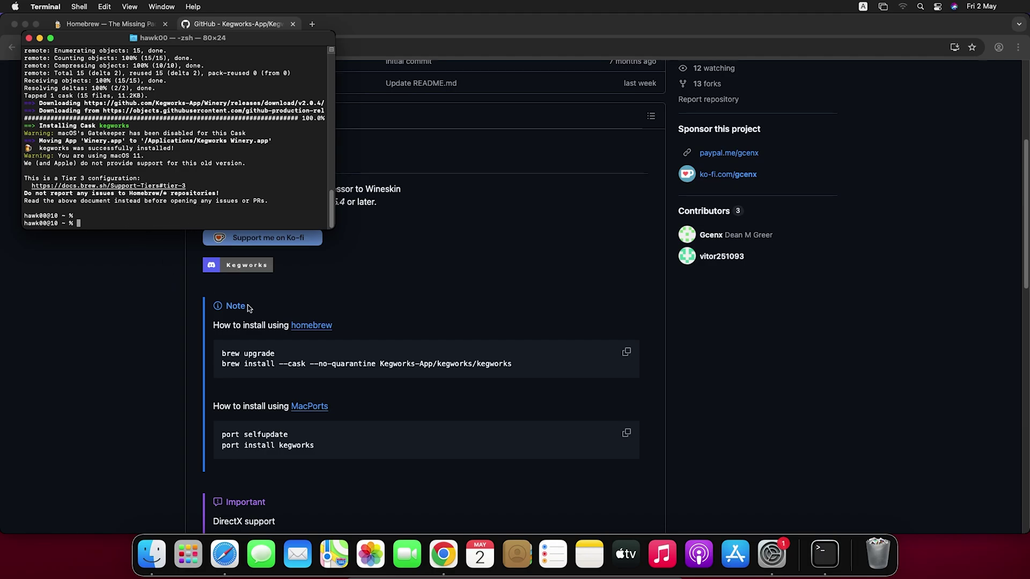
- Launch Kegworks Winery from the Applications folder
click(163, 554)
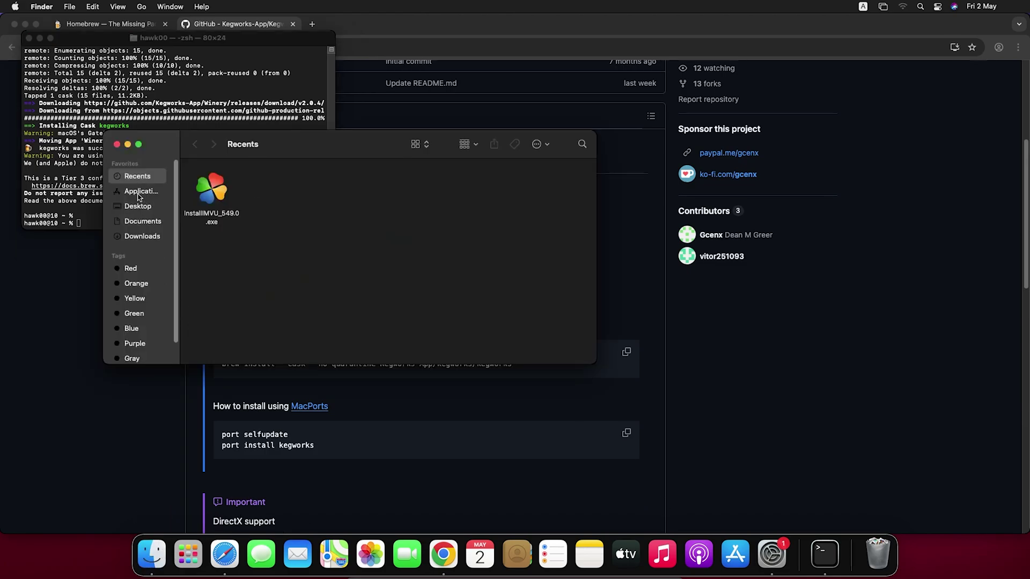
click(139, 193)
click(359, 321)
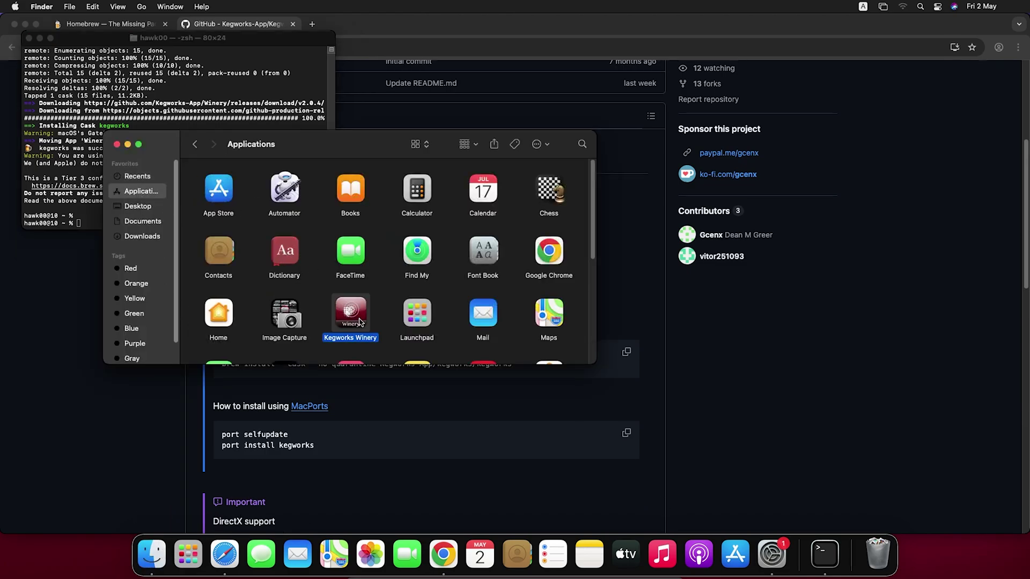
scroll(354, 226, down, 3)
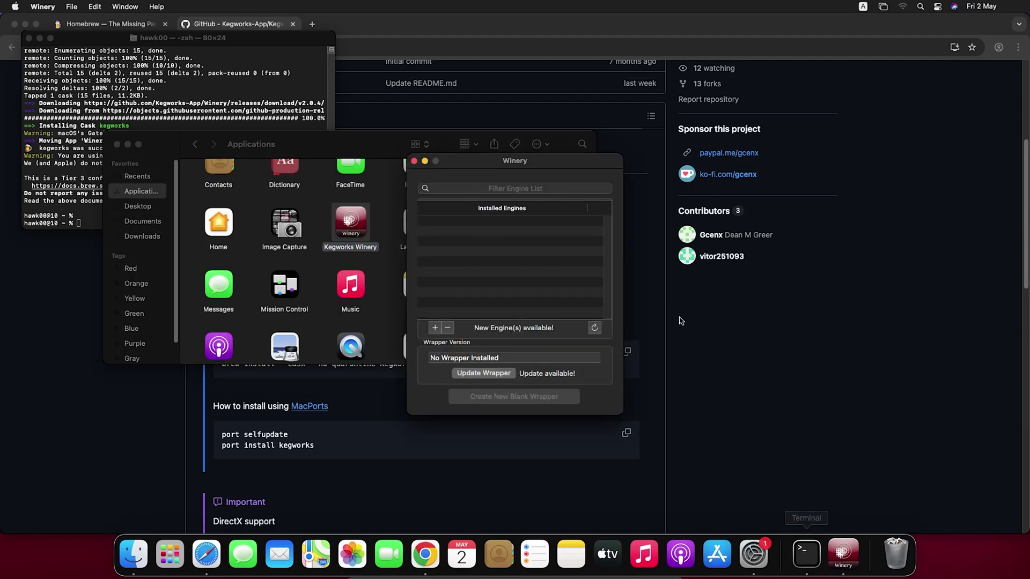
- Add and download the WS12WineCX24.0.7 Wine engine
click(435, 328)
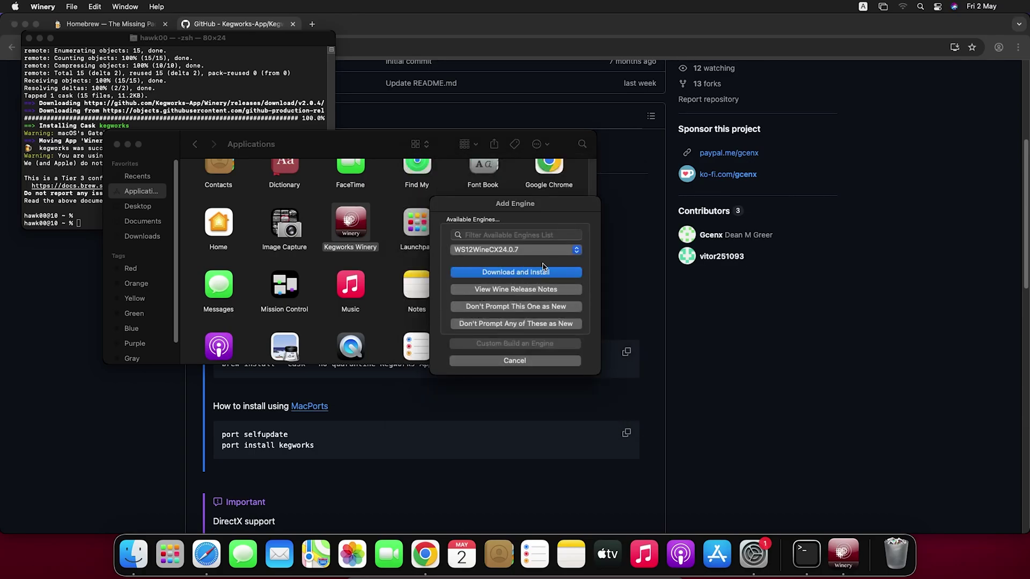
click(523, 251)
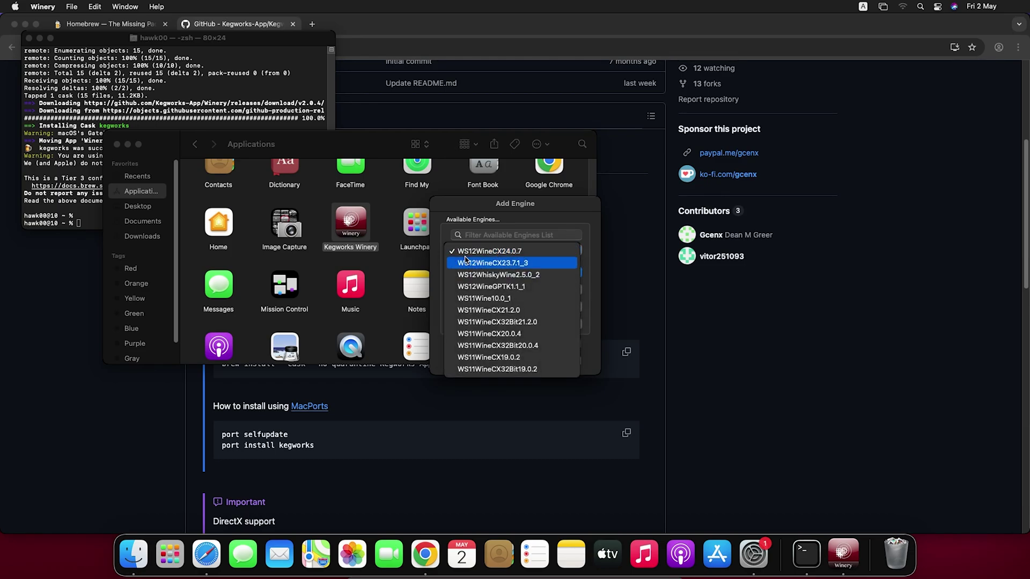
click(566, 209)
click(506, 274)
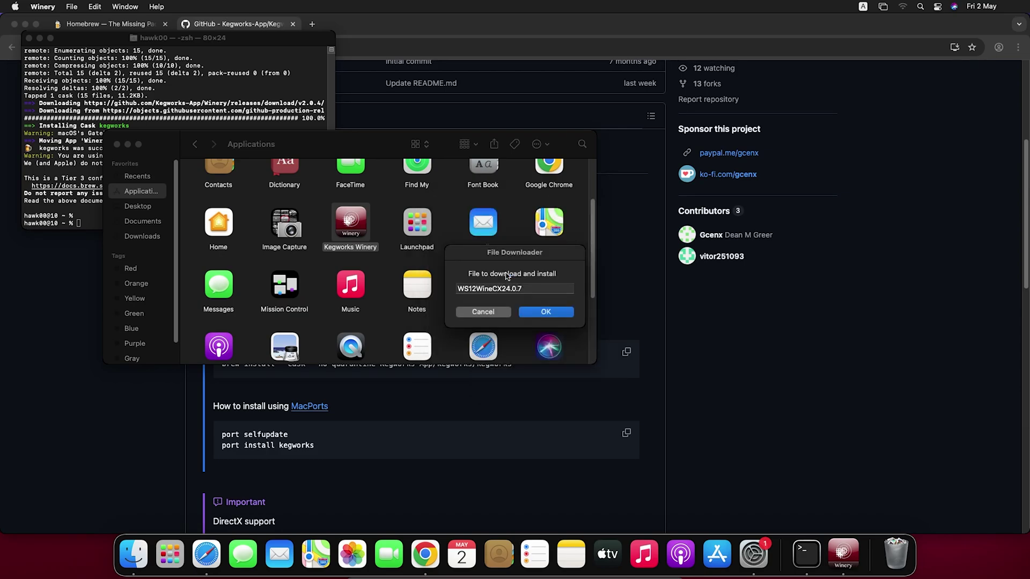
click(544, 314)
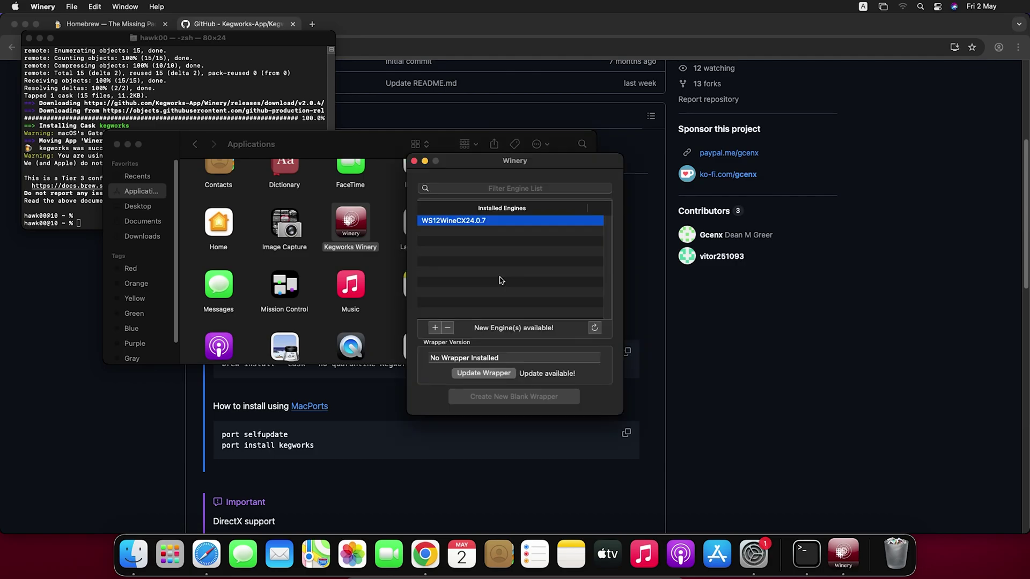
- Update the wrapper version to Wineskin-3.1.7_2
click(507, 355)
click(506, 374)
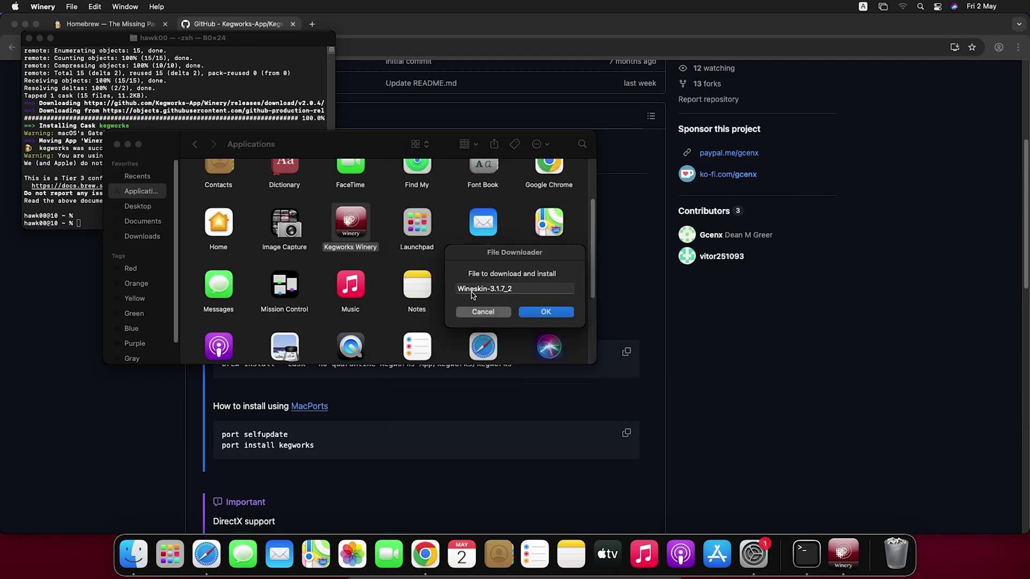
click(540, 317)
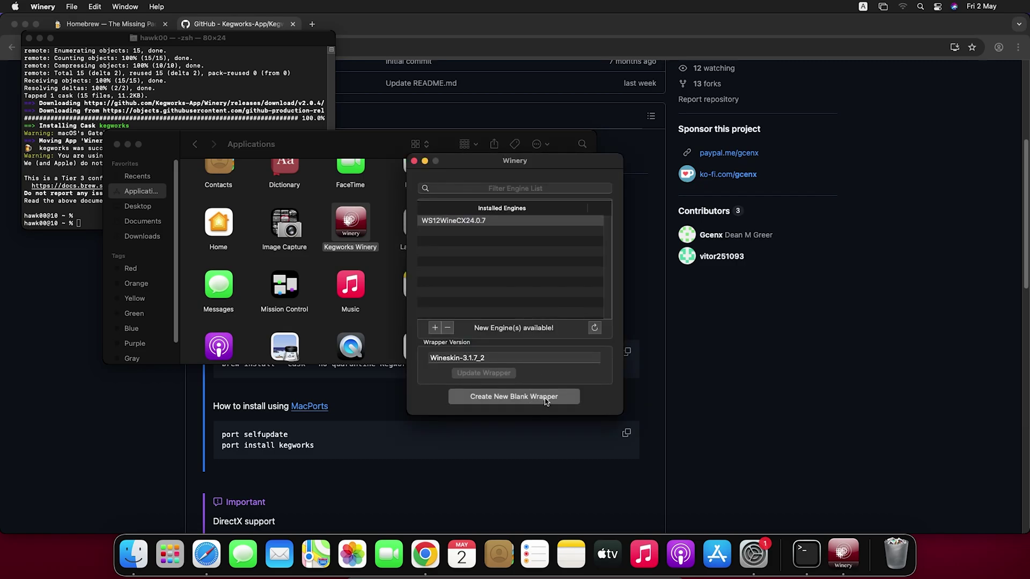
- Create a new blank wrapper named IMVU
click(497, 359)
double_click(492, 357)
click(499, 355)
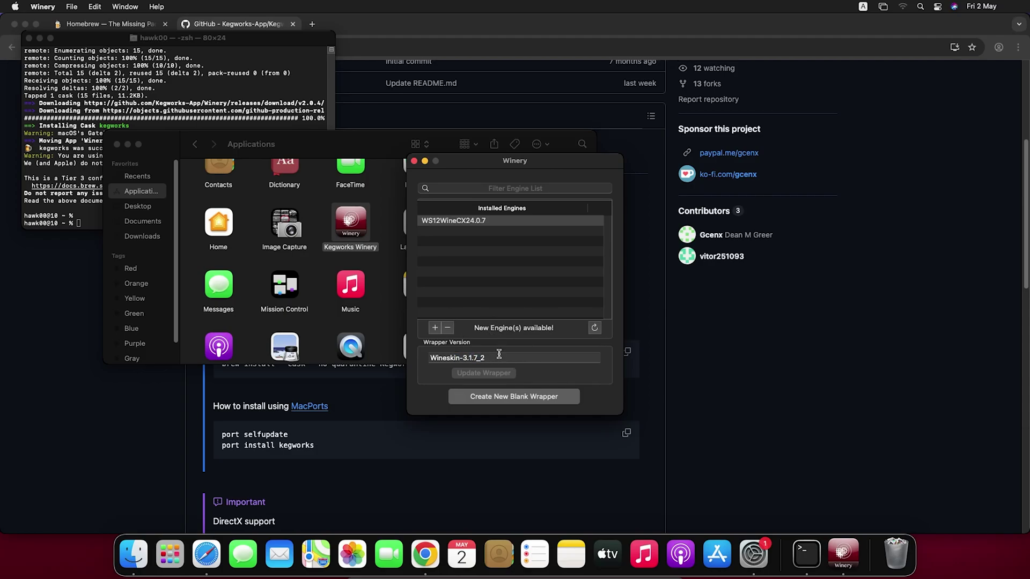
click(534, 402)
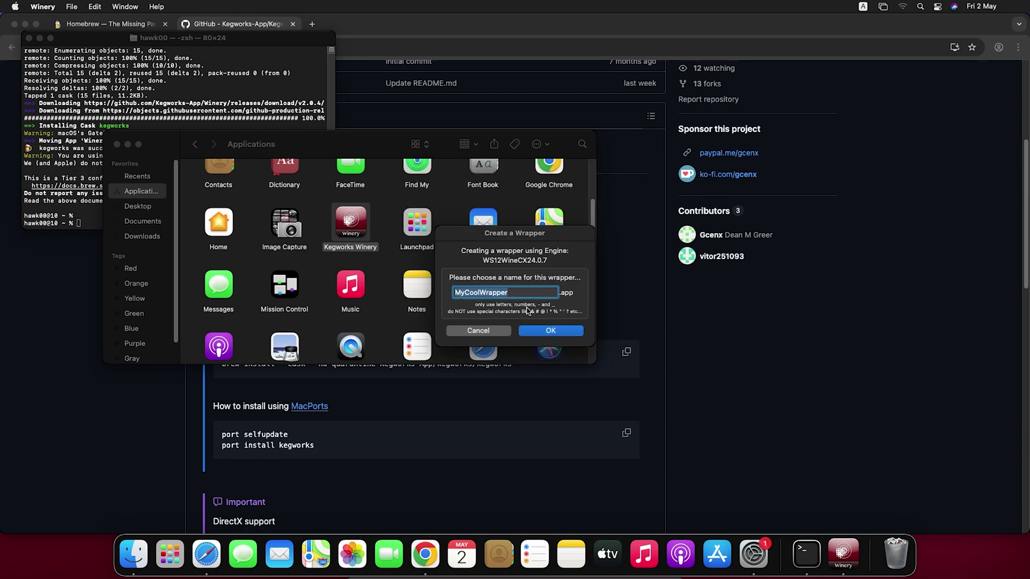
text(IMVU)
click(551, 332)
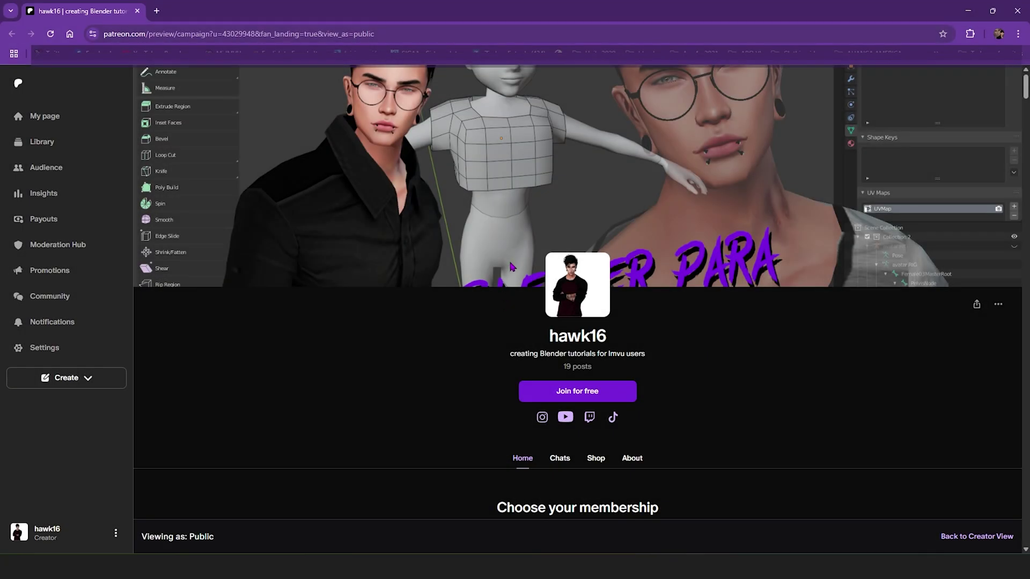
scroll(512, 274, down, 4)
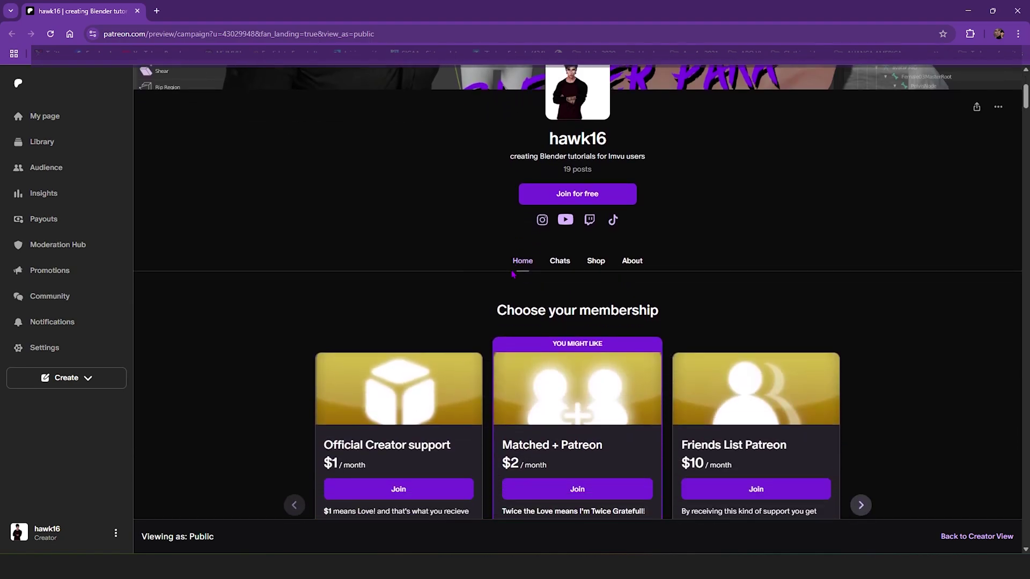
scroll(512, 274, down, 6)
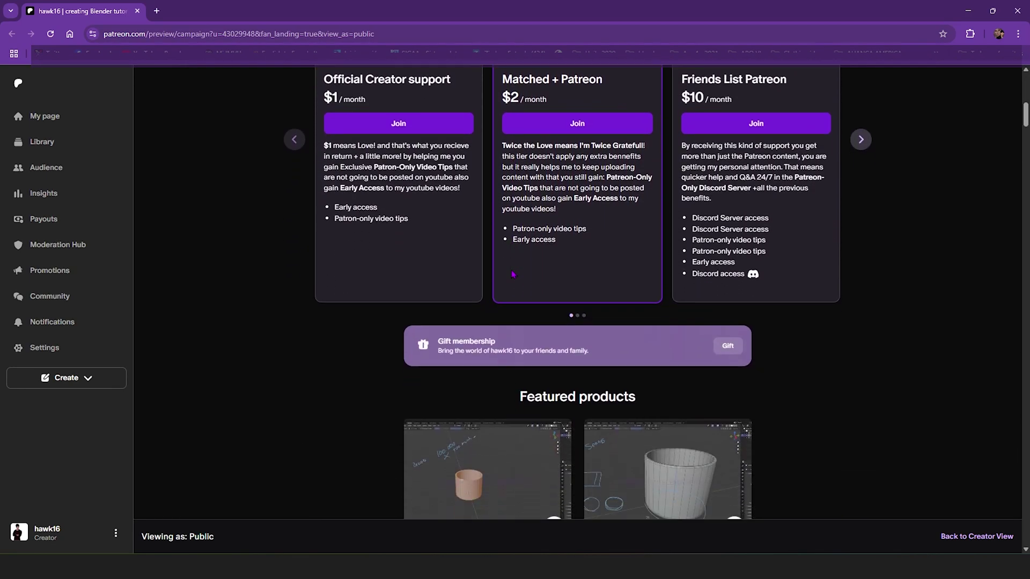
scroll(513, 274, down, 5)
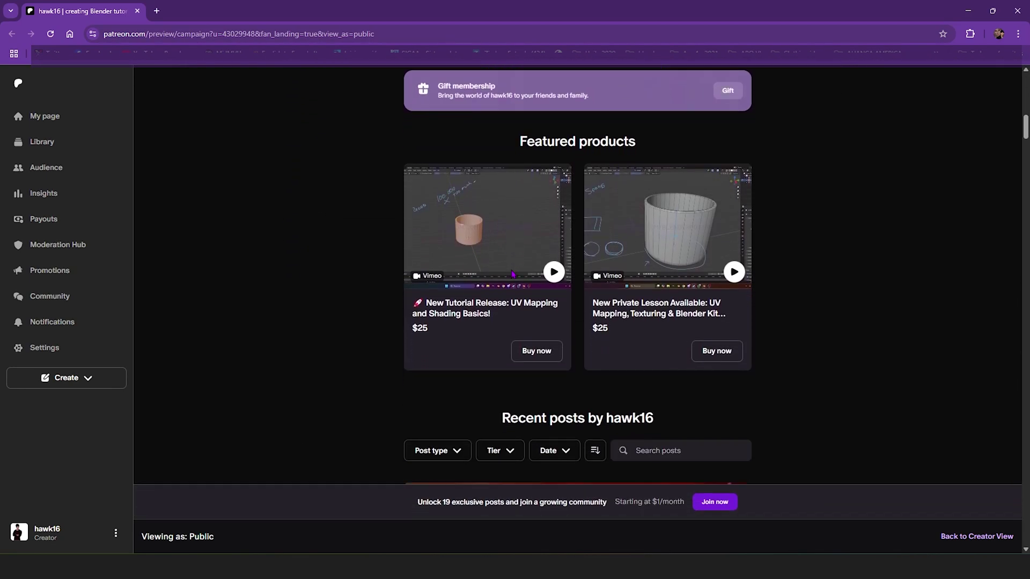
scroll(817, 284, down, 7)
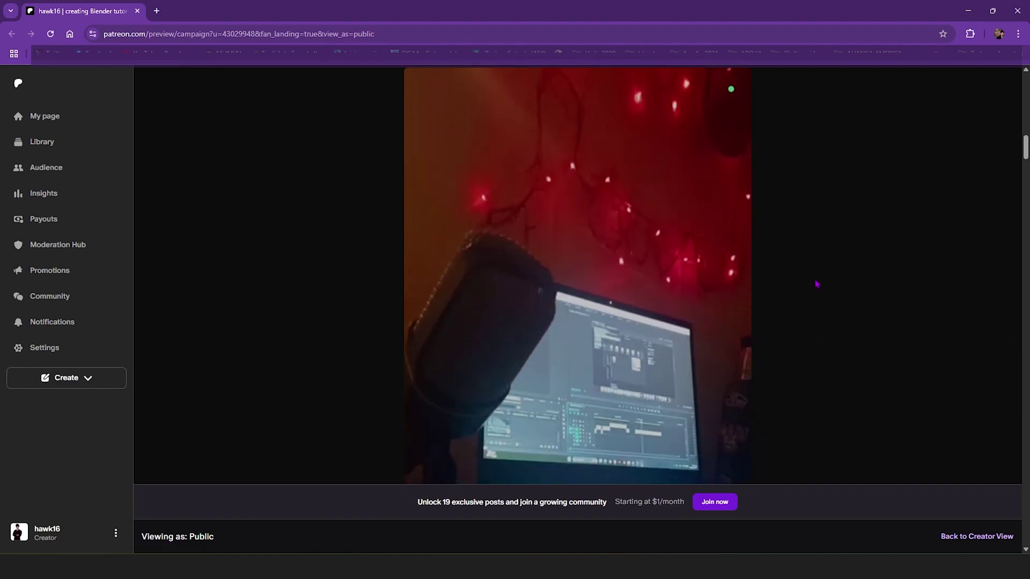
scroll(817, 284, down, 2)
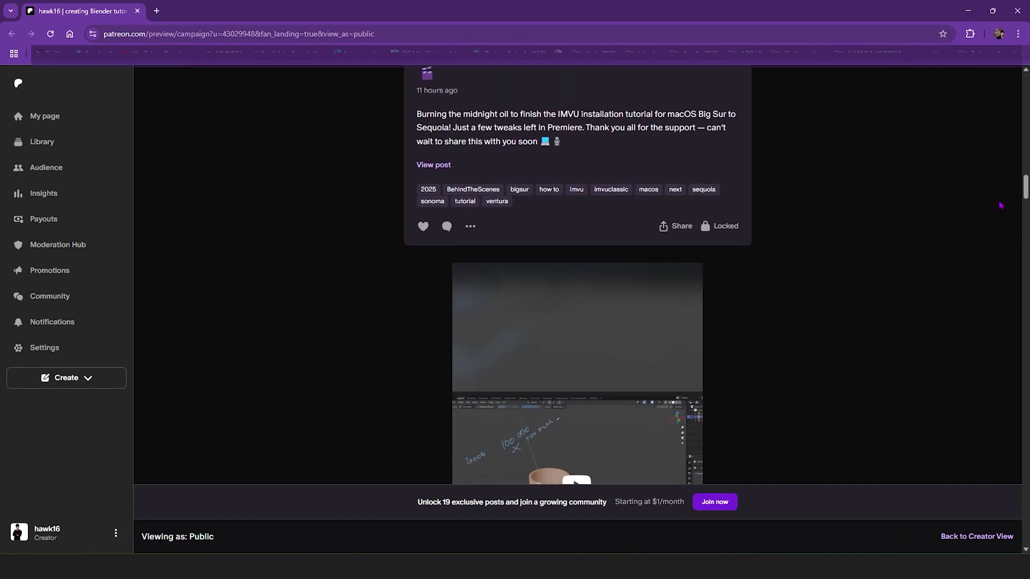
scroll(1009, 204, down, 2)
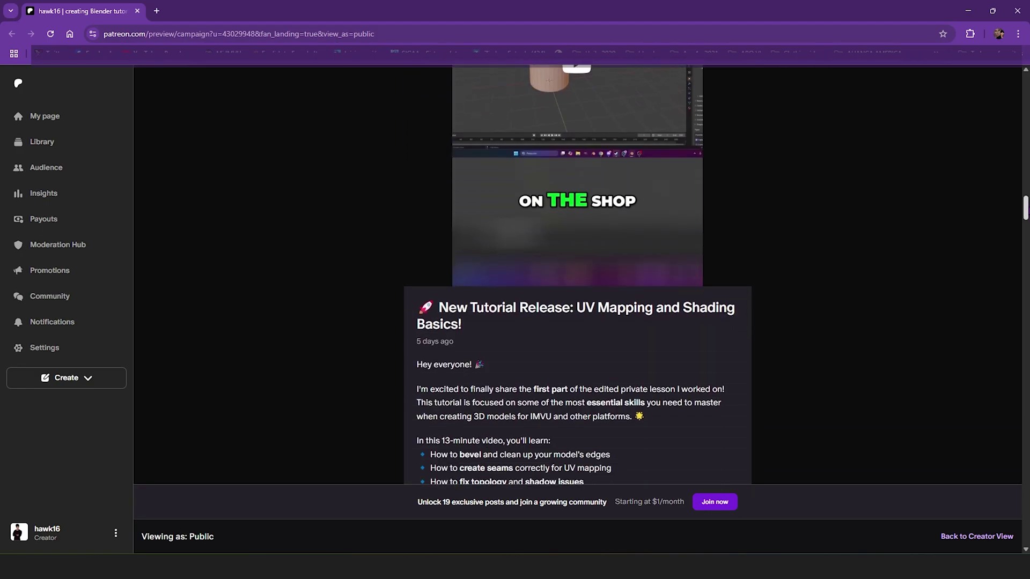
scroll(578, 275, down, 6)
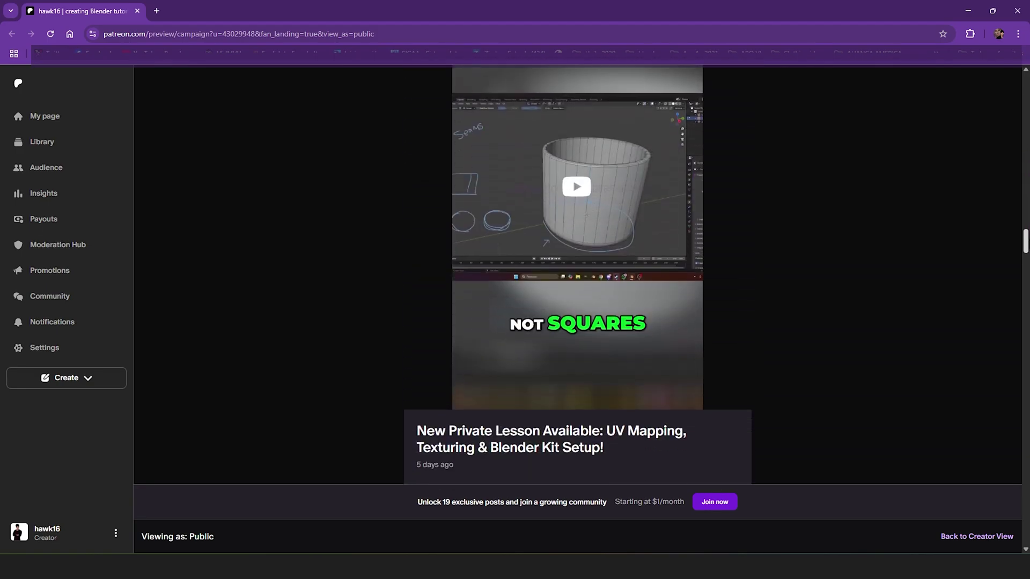
scroll(577, 275, down, 6)
scroll(577, 274, down, 15)
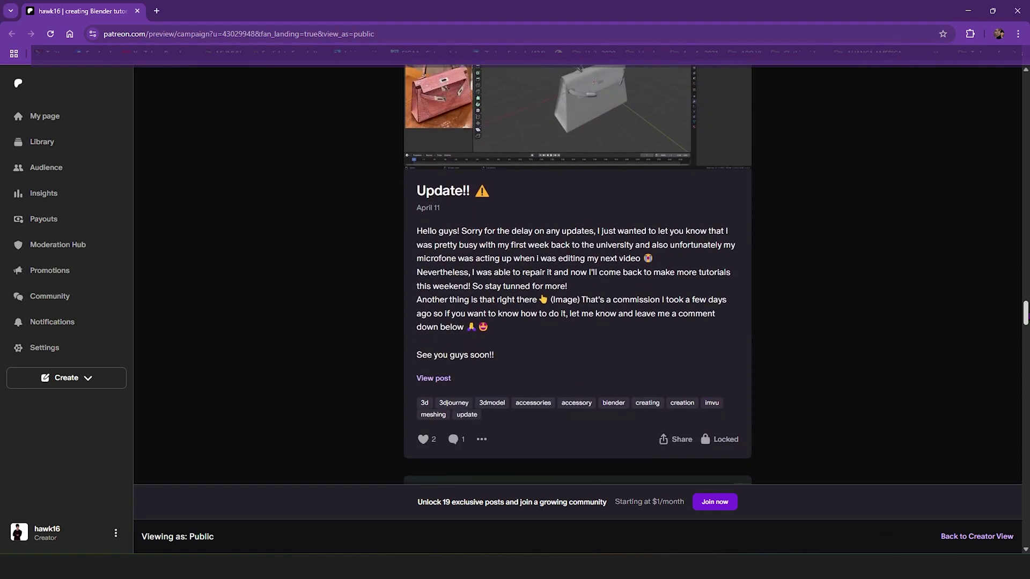
scroll(577, 275, down, 14)
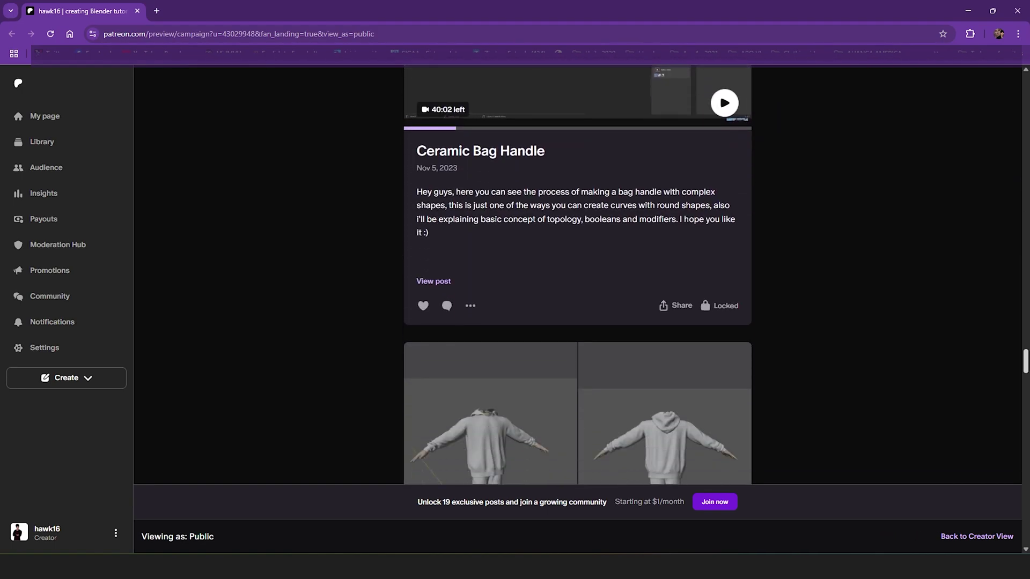
scroll(577, 274, down, 6)
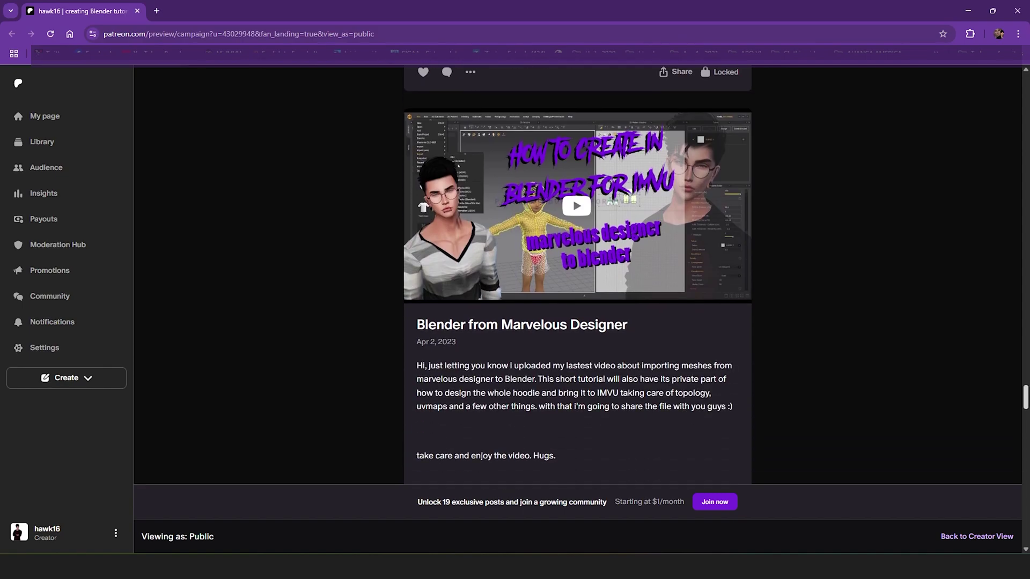
scroll(578, 275, down, 2)
scroll(577, 275, up, 15)
scroll(577, 274, up, 20)
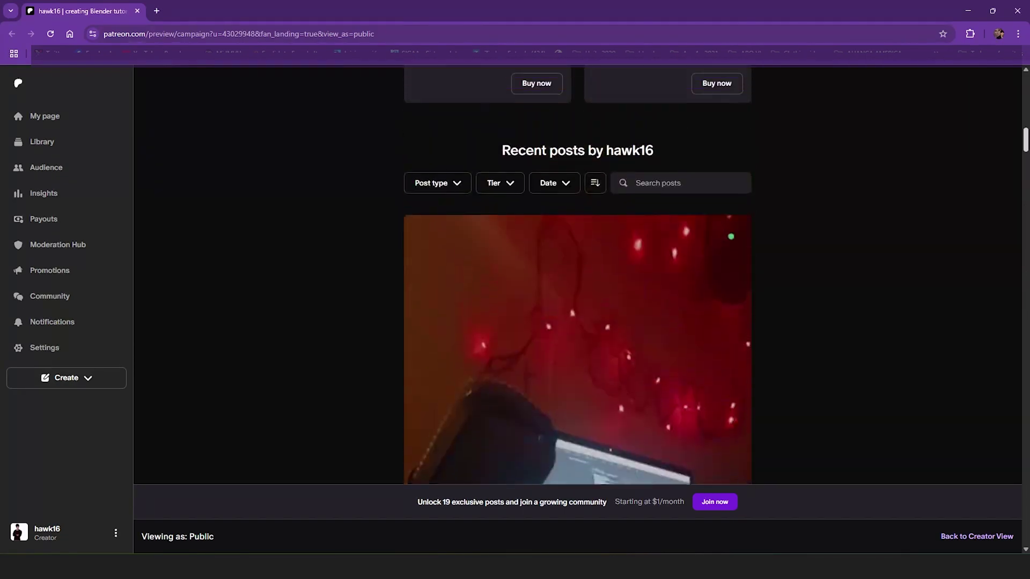
scroll(1025, 87, up, 12)
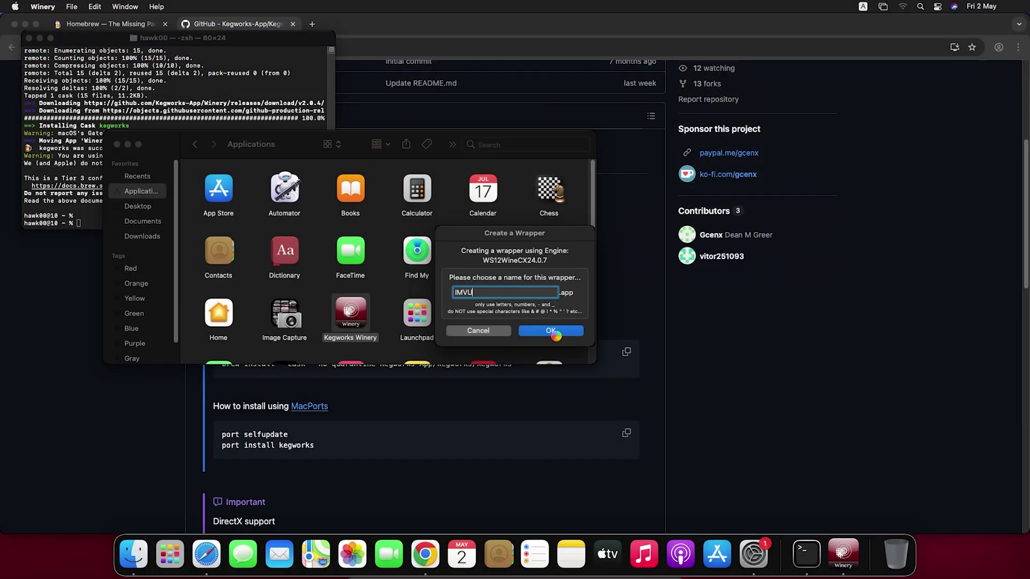
- Confirm creating IMVU.app and reveal it in the Kegworks folder in Finder, then right-click it
click(553, 332)
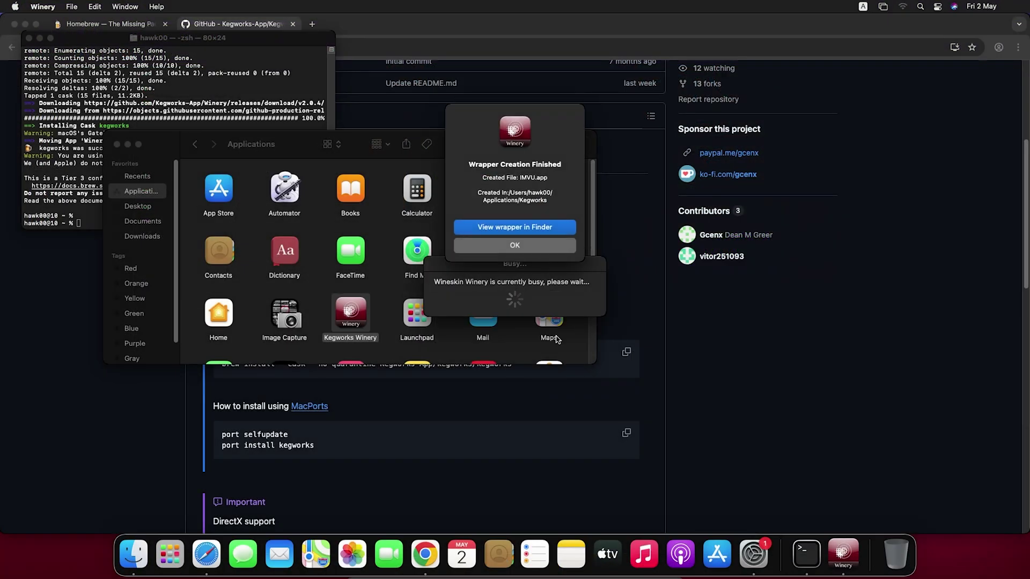
click(524, 230)
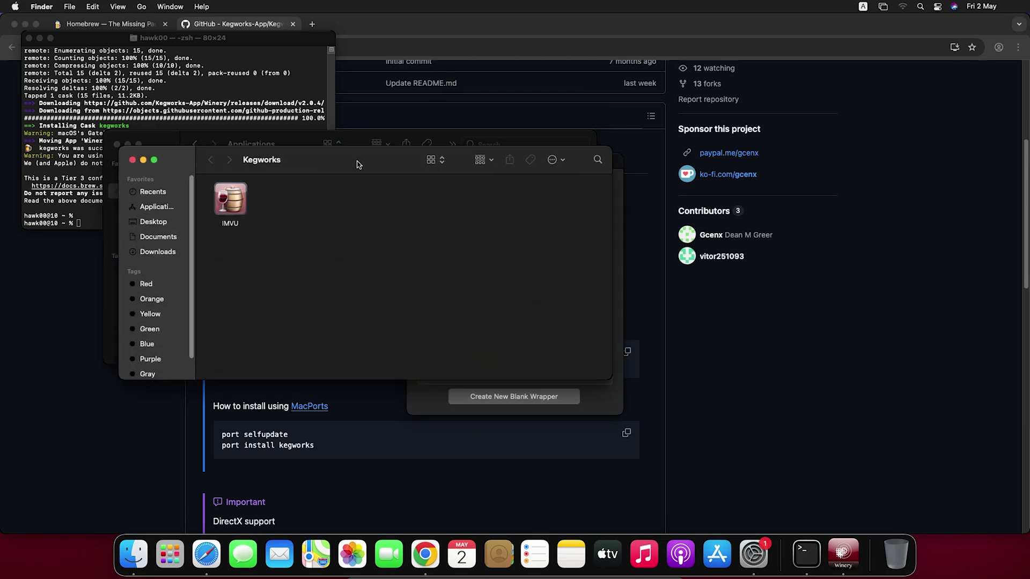
drag(359, 161, 375, 247)
click(247, 289)
right_click(249, 298)
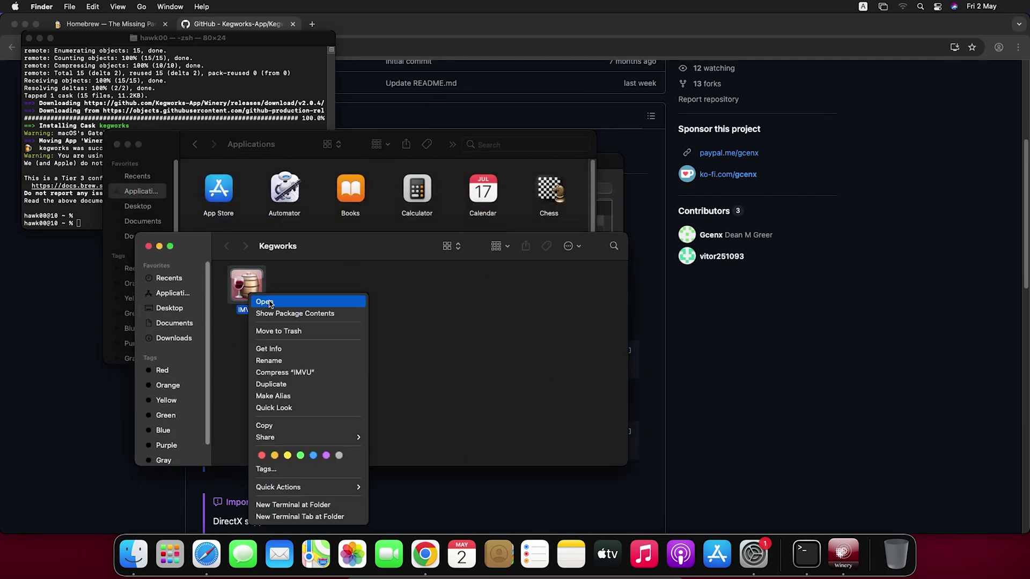
- In the IMVU wrapper's KegworksConfig, install software by running InstallIMVU_549.0.exe from Downloads
click(264, 301)
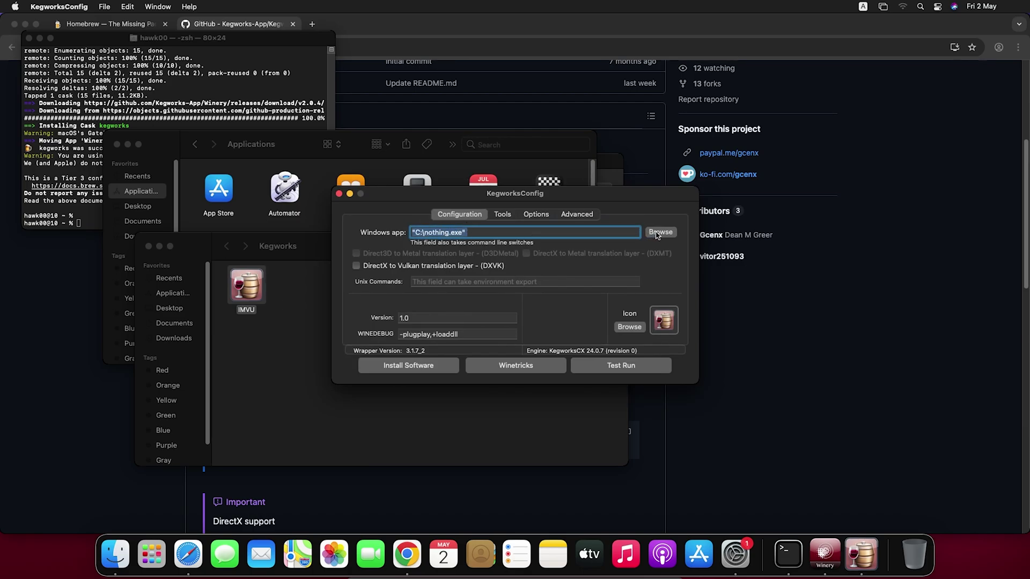
click(657, 233)
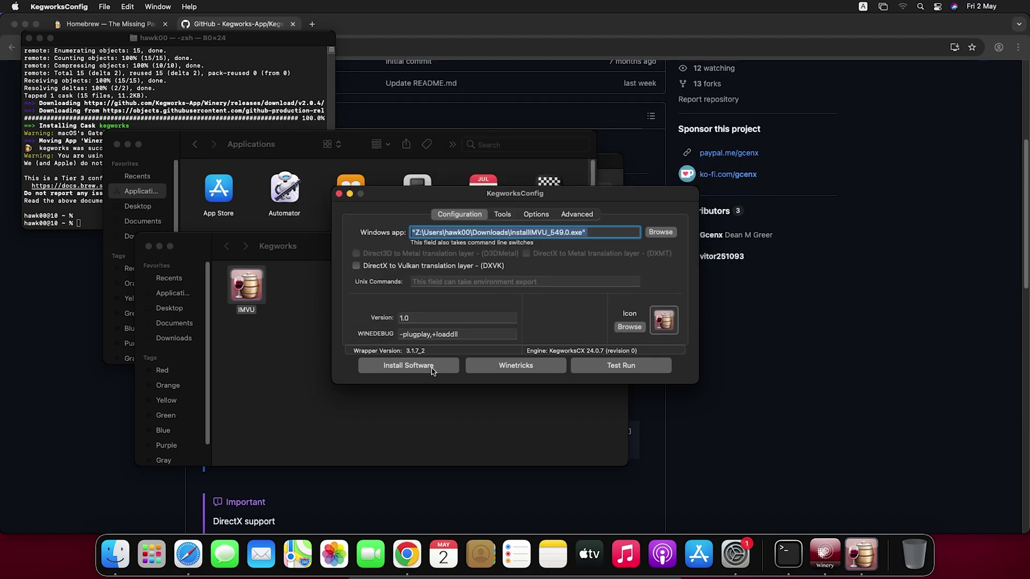
click(433, 367)
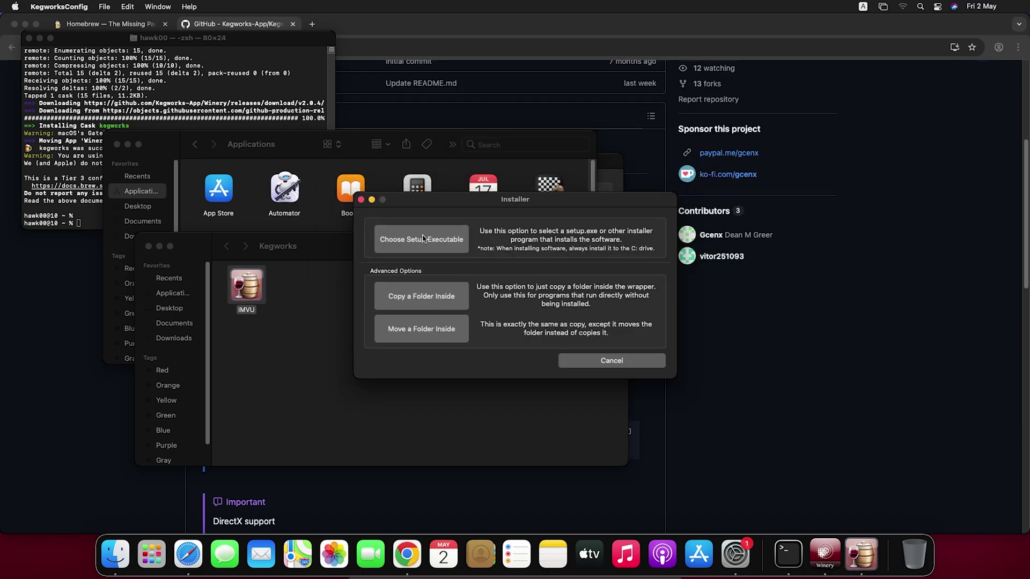
click(401, 243)
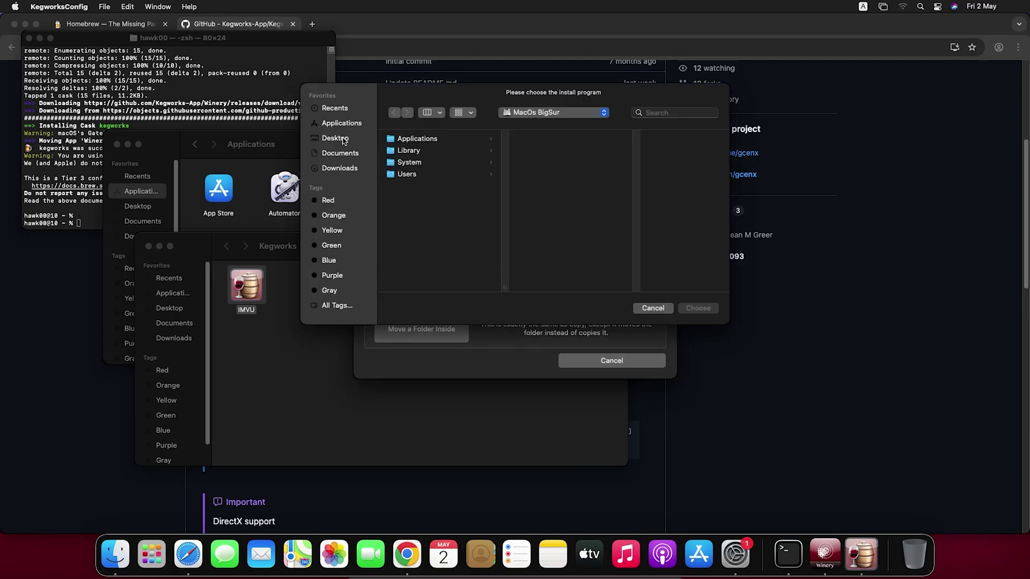
click(350, 170)
click(433, 162)
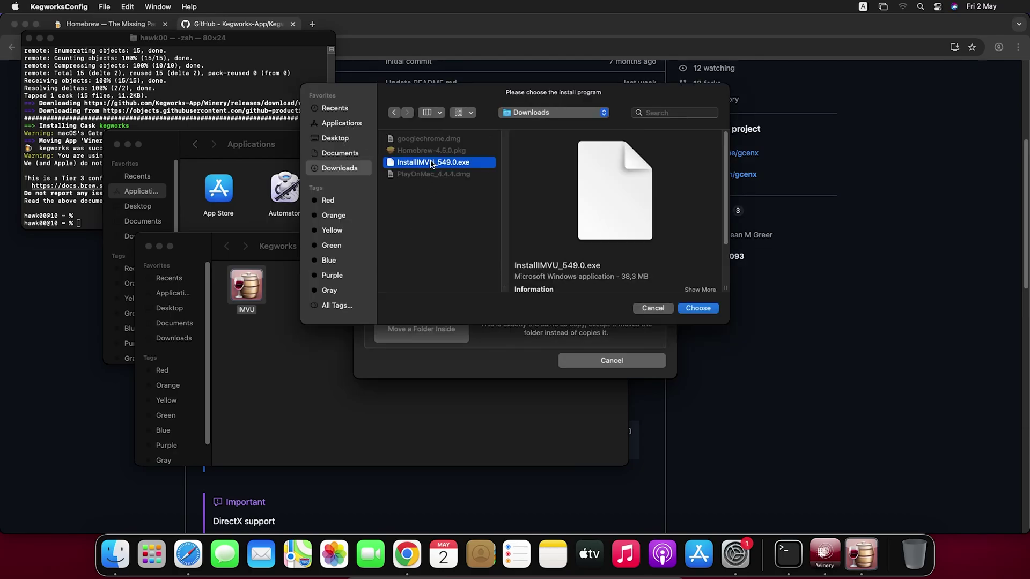
click(702, 308)
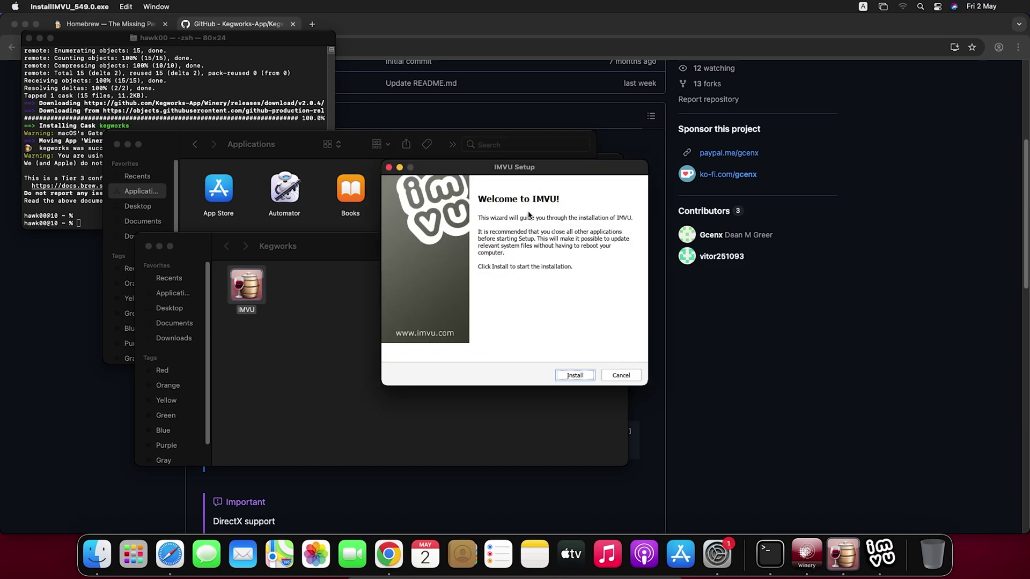
- Install IMVU and allow it access to the Desktop folder
click(580, 375)
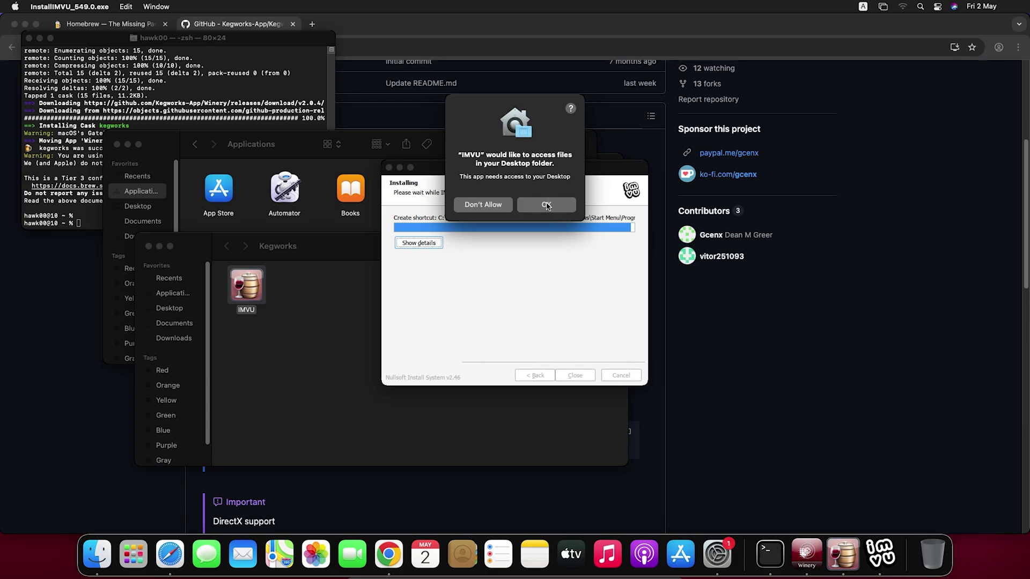
click(550, 213)
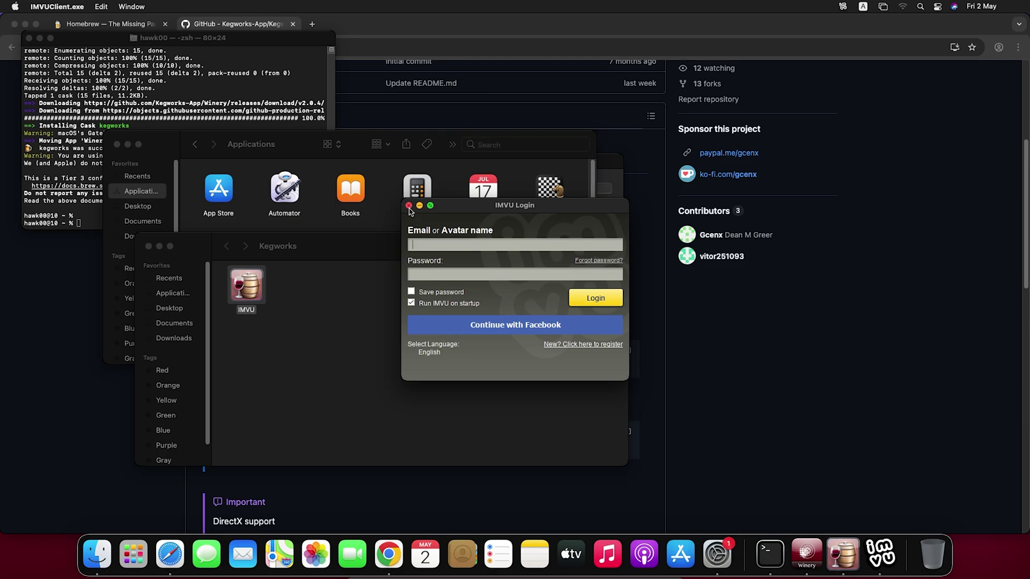
- Close the IMVU login window and choose IMVUQualityAgent.exe as the wrapper's executable
click(409, 206)
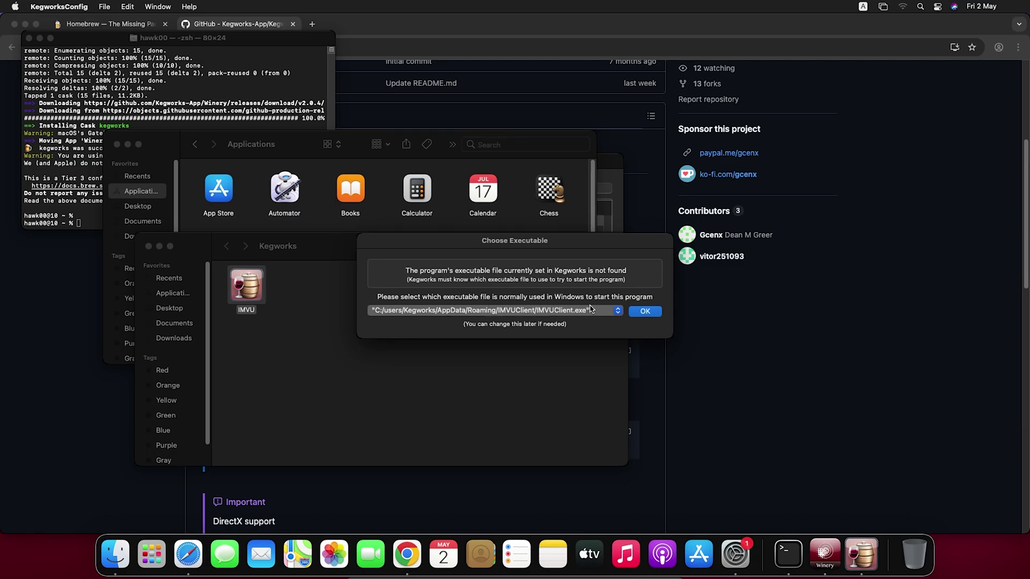
click(617, 313)
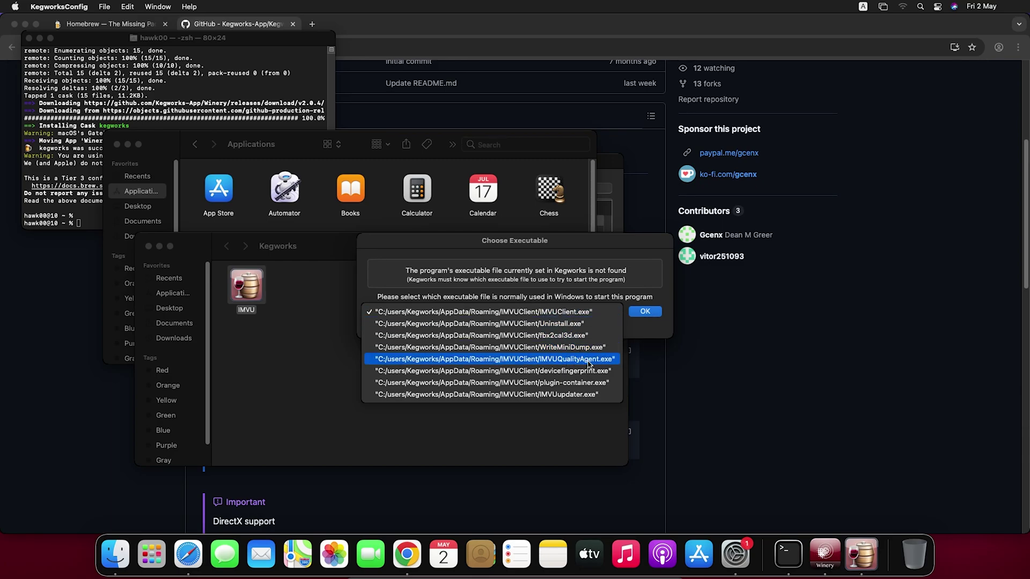
click(583, 360)
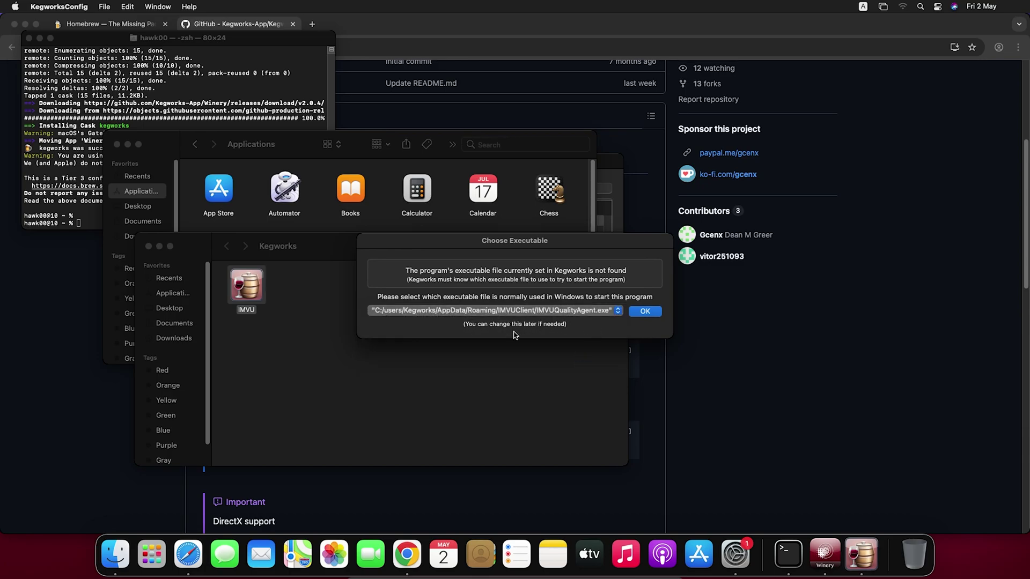
- Confirm the executable and browse into the IMVU wrapper's drive_c folder for an icon
click(644, 311)
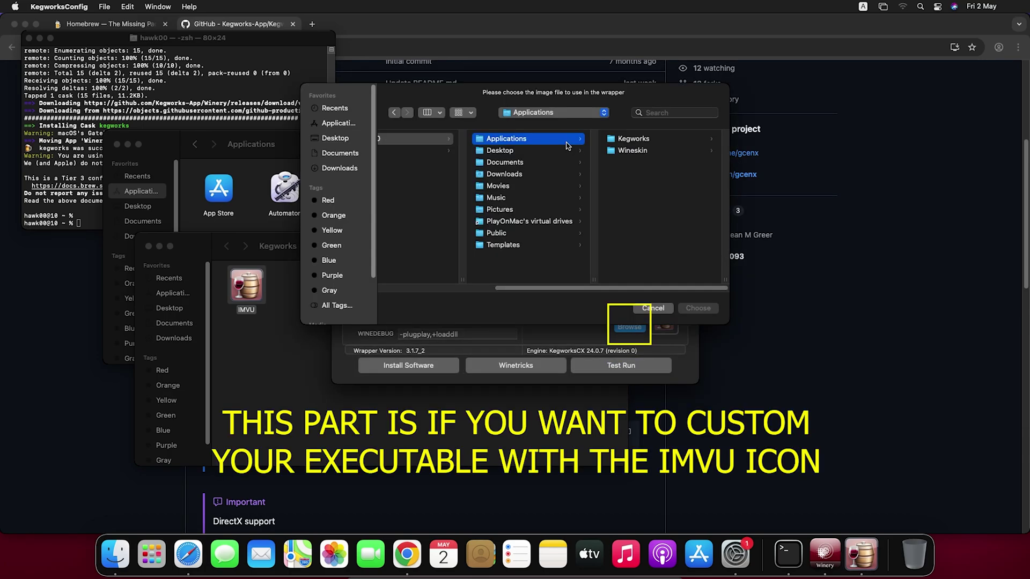
click(629, 152)
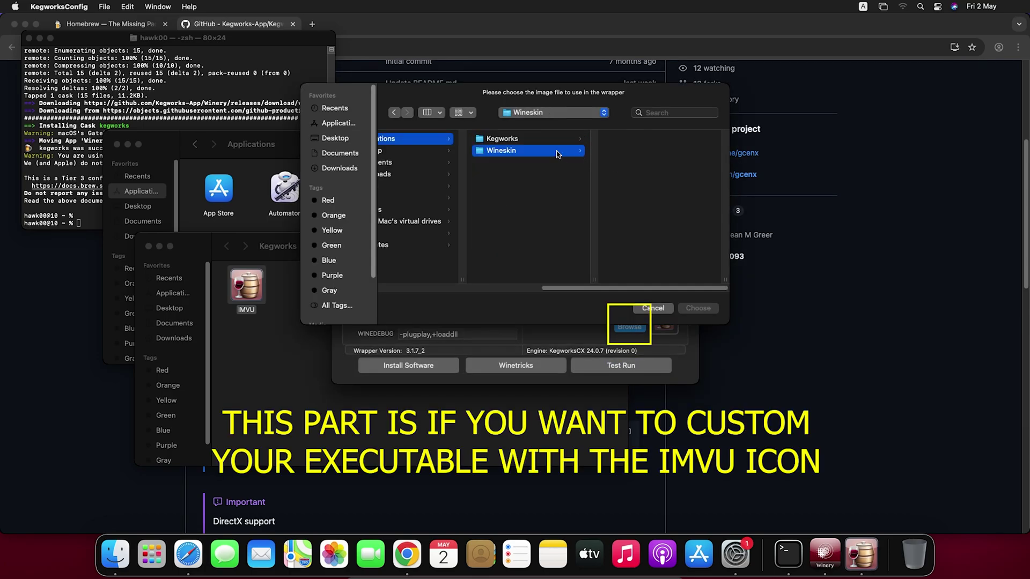
click(543, 140)
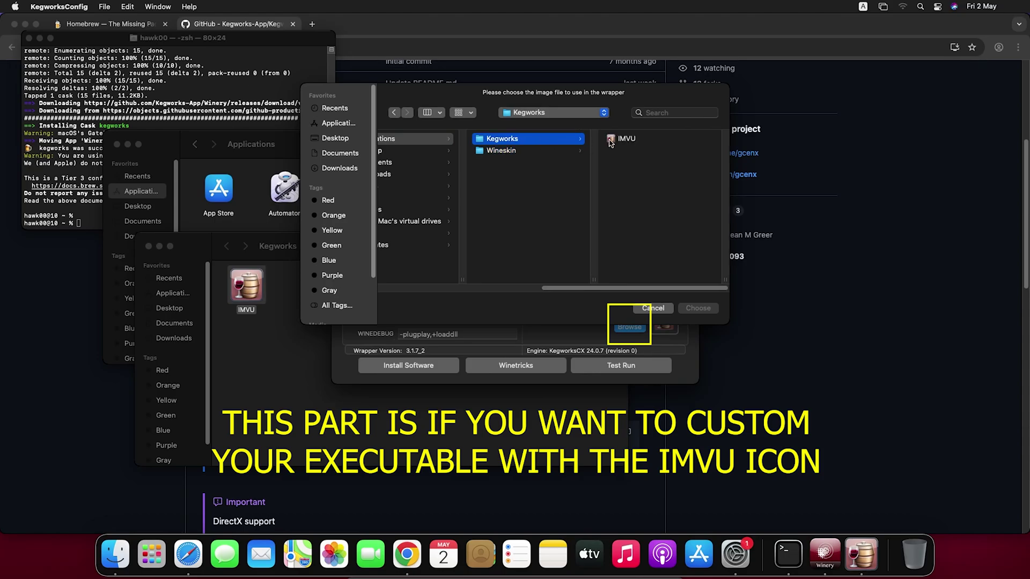
click(610, 140)
click(622, 139)
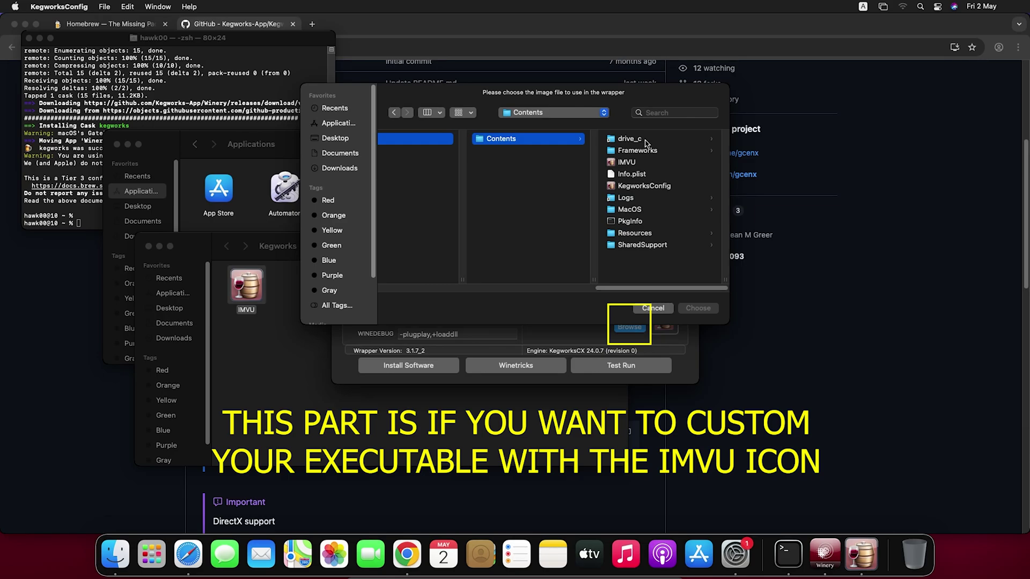
click(630, 138)
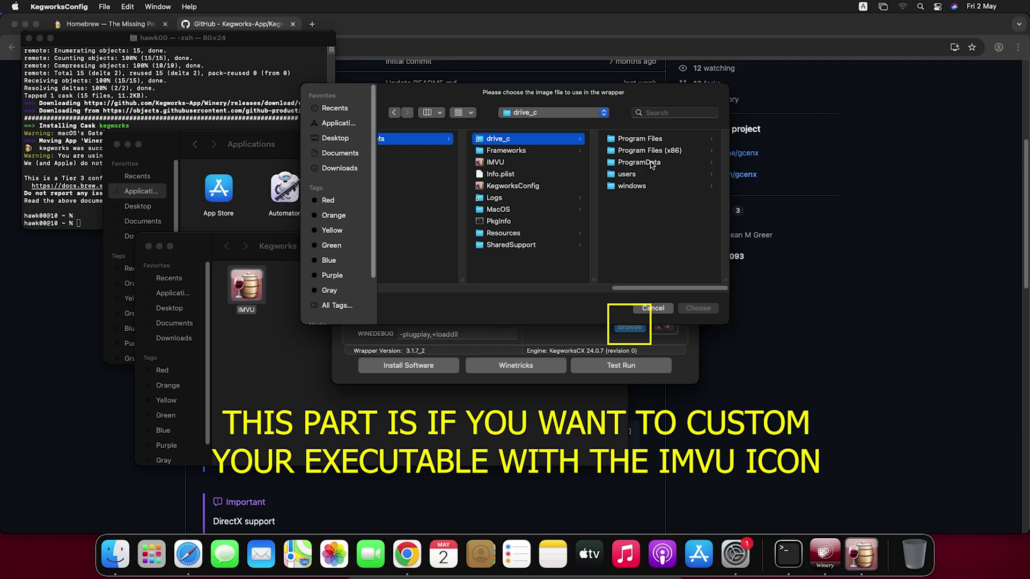
click(647, 140)
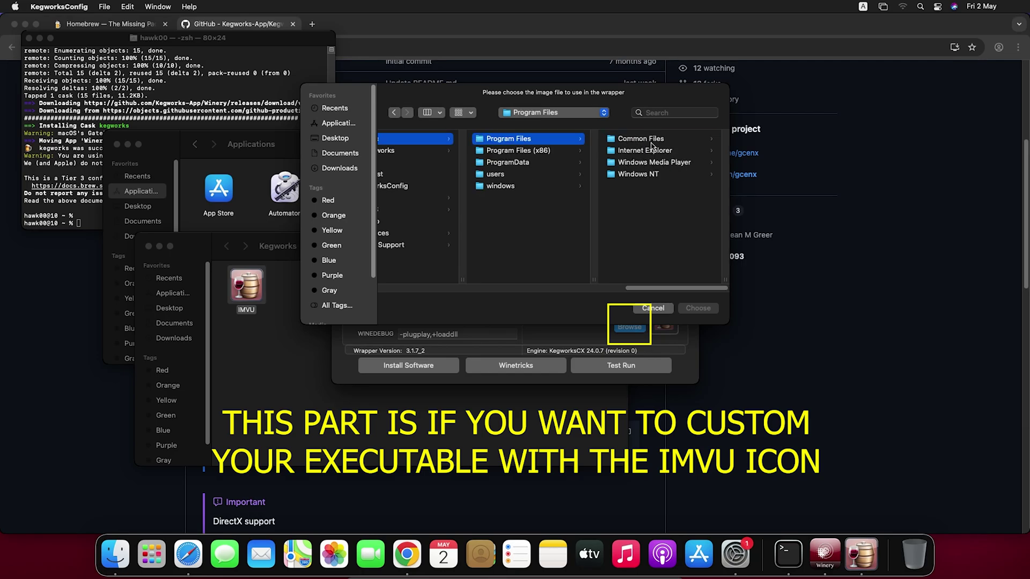
click(530, 162)
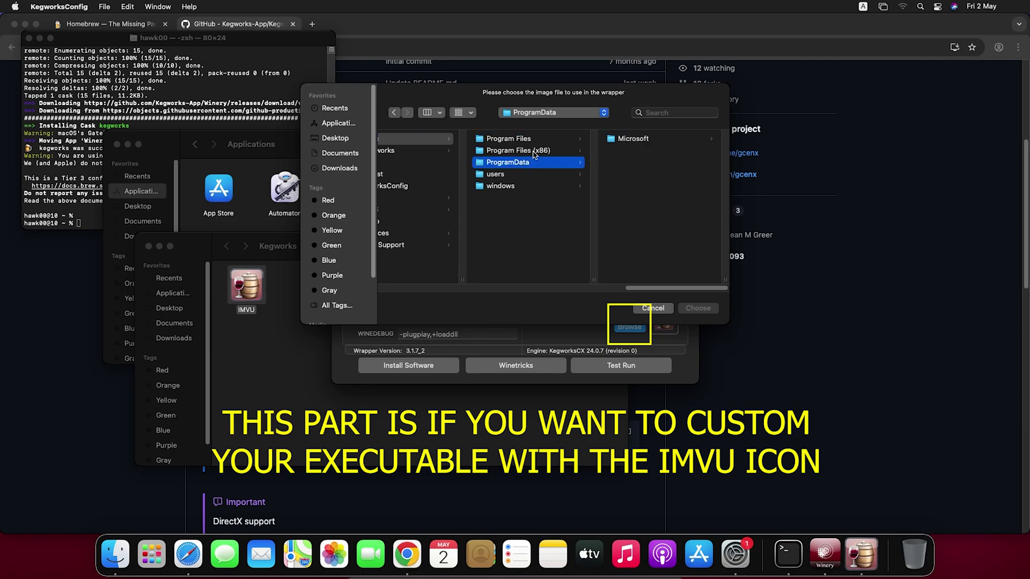
click(534, 151)
- Set the wrapper icon to imvu.ico from users/.../AppData/Roaming/IMVUClient
click(529, 163)
click(523, 175)
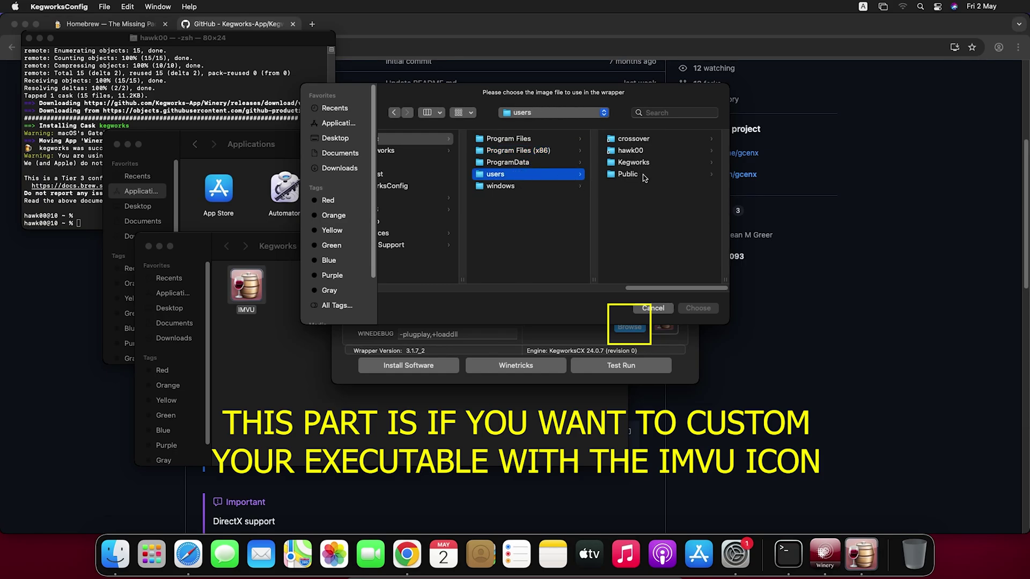
click(650, 155)
click(656, 140)
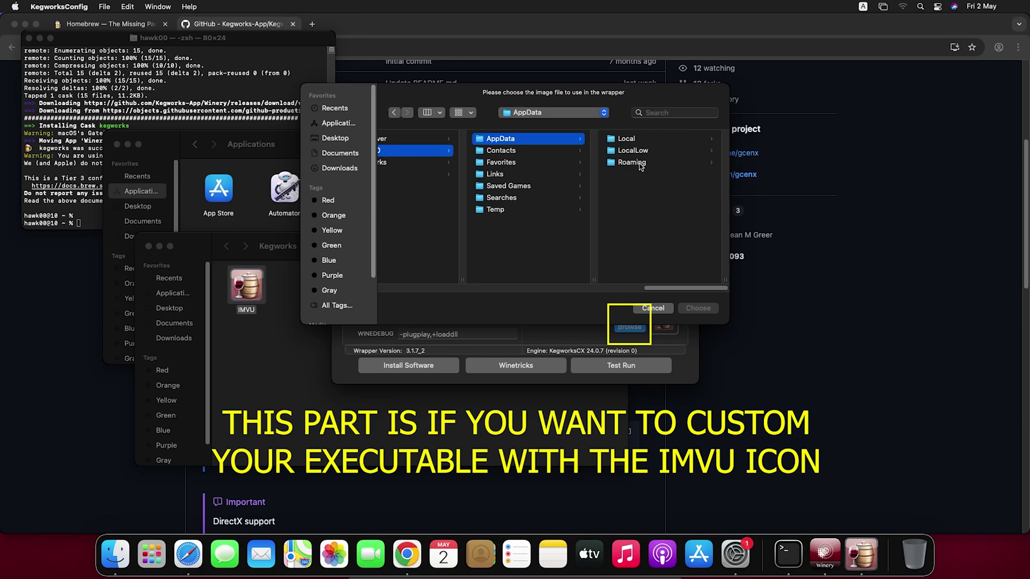
click(633, 162)
click(649, 140)
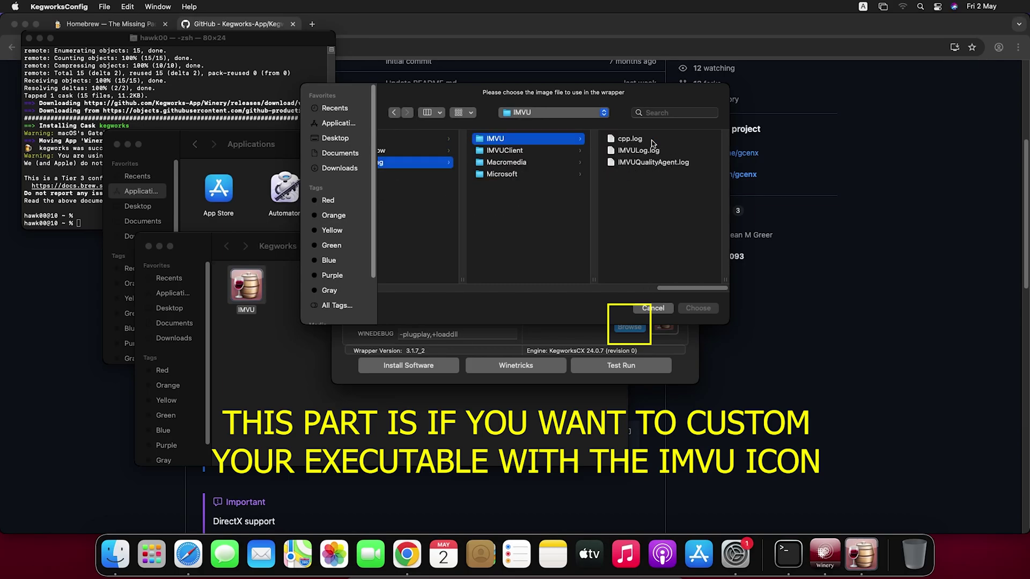
click(570, 153)
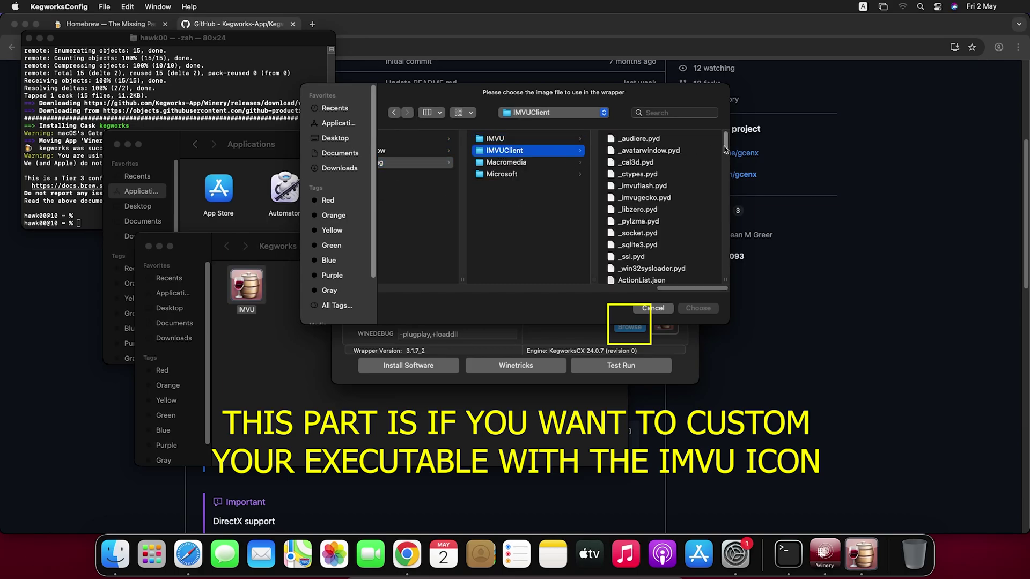
drag(725, 144, 724, 177)
click(627, 170)
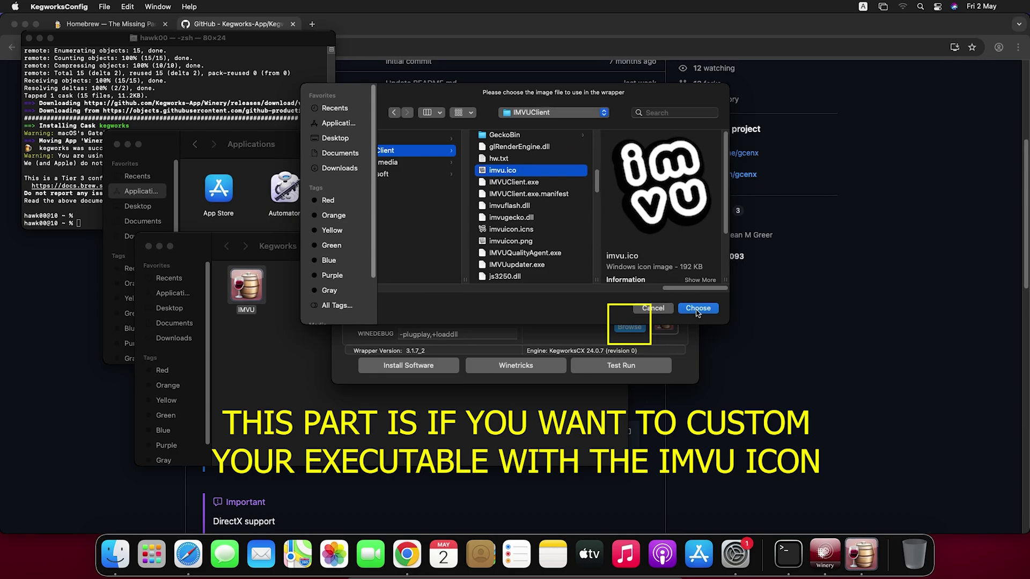
click(698, 309)
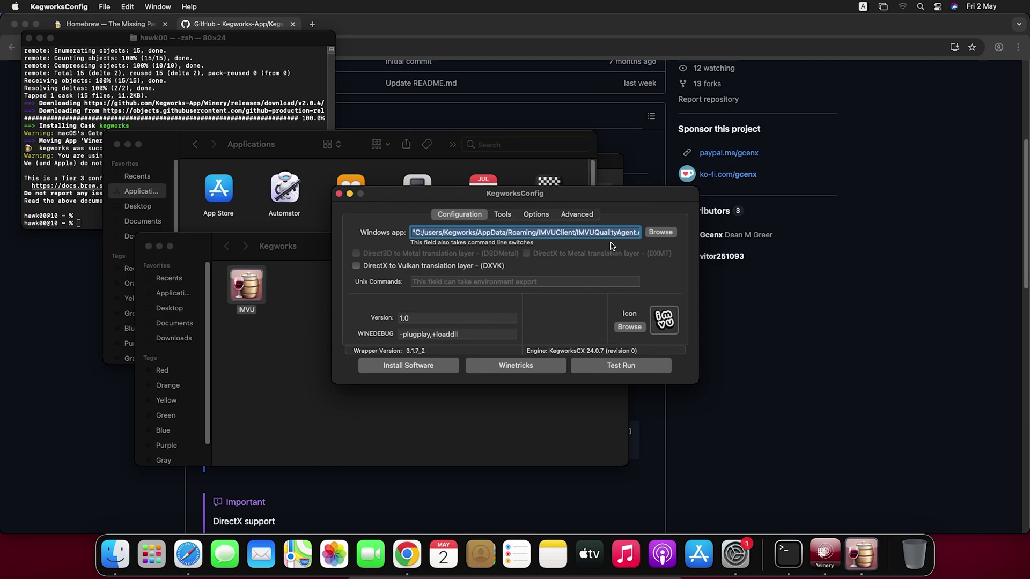
- Close KegworksConfig and launch the IMVU app from the Kegworks folder
click(339, 193)
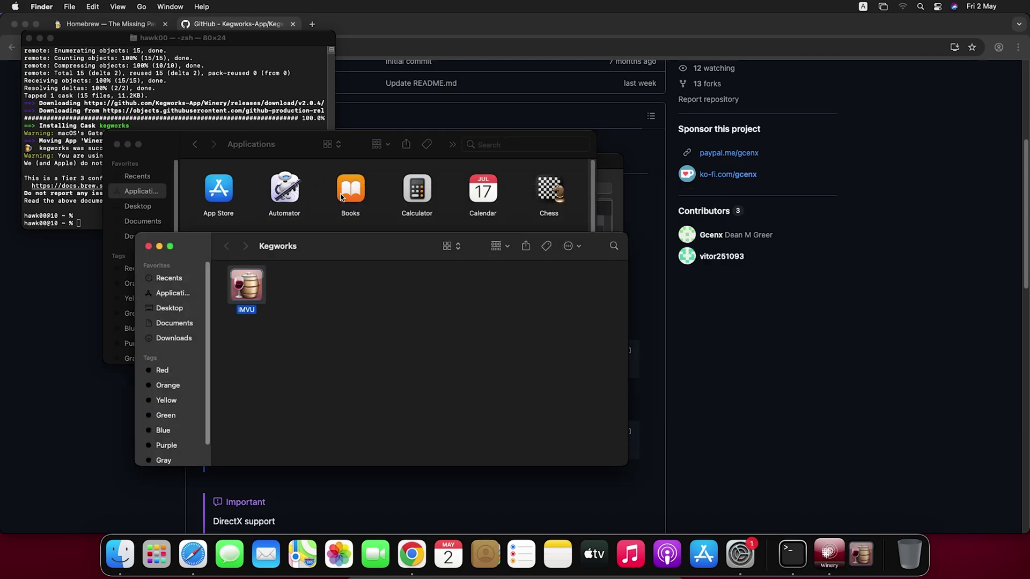
click(320, 339)
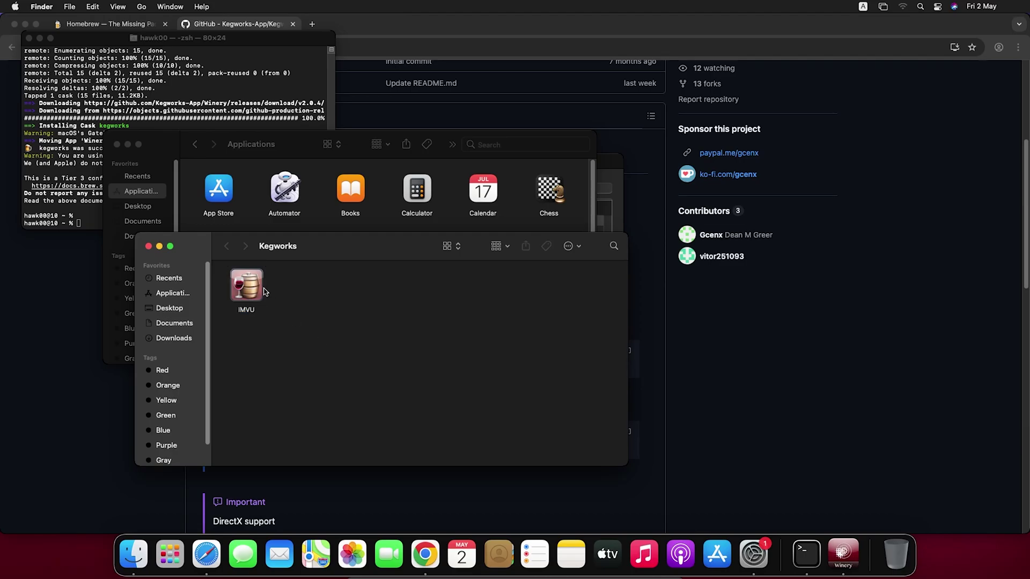
click(254, 296)
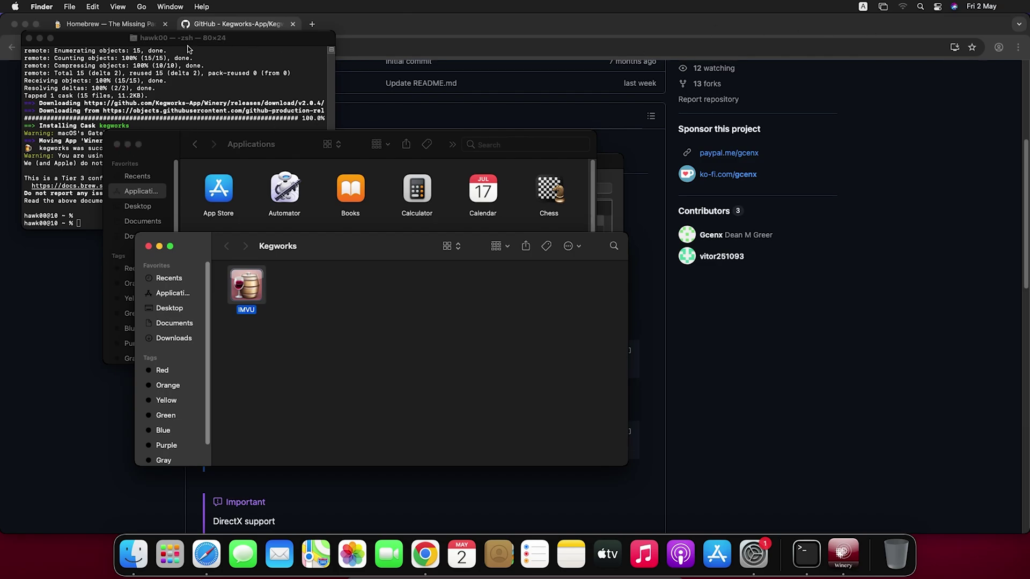
- Put away the Terminal, Chrome, Software Update, Kegworks, Applications and Winery windows
click(40, 38)
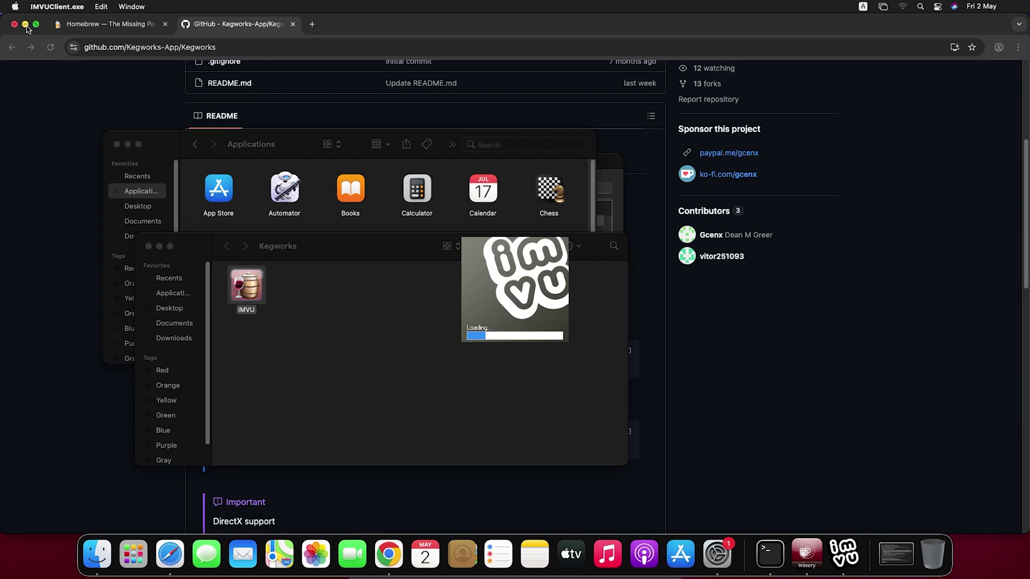
click(26, 25)
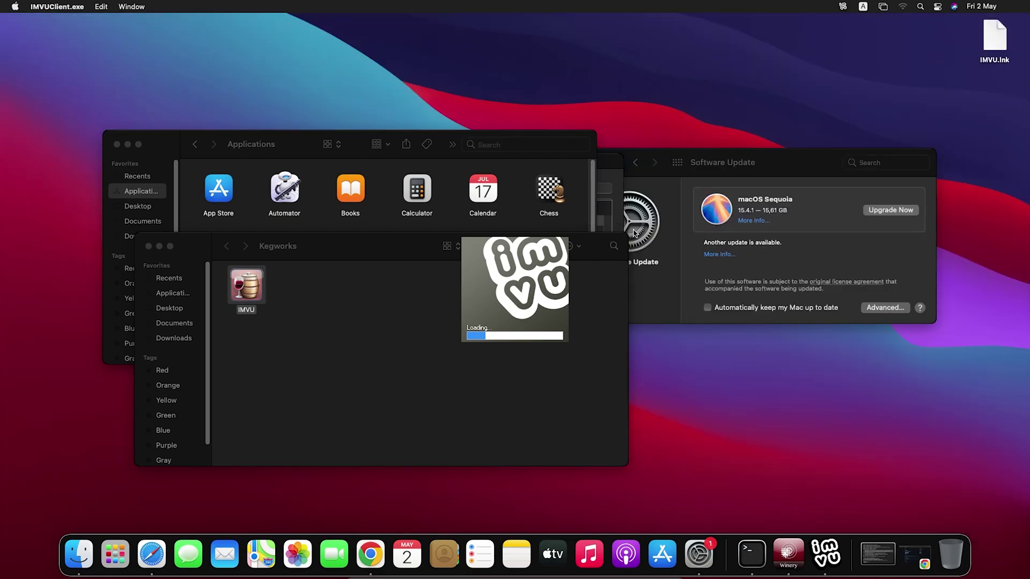
click(698, 252)
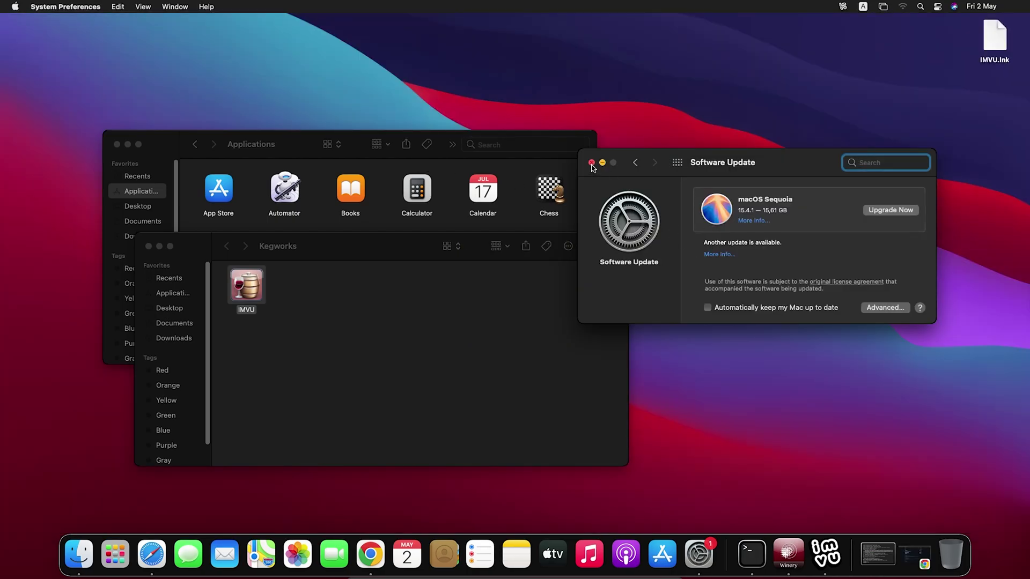
click(592, 163)
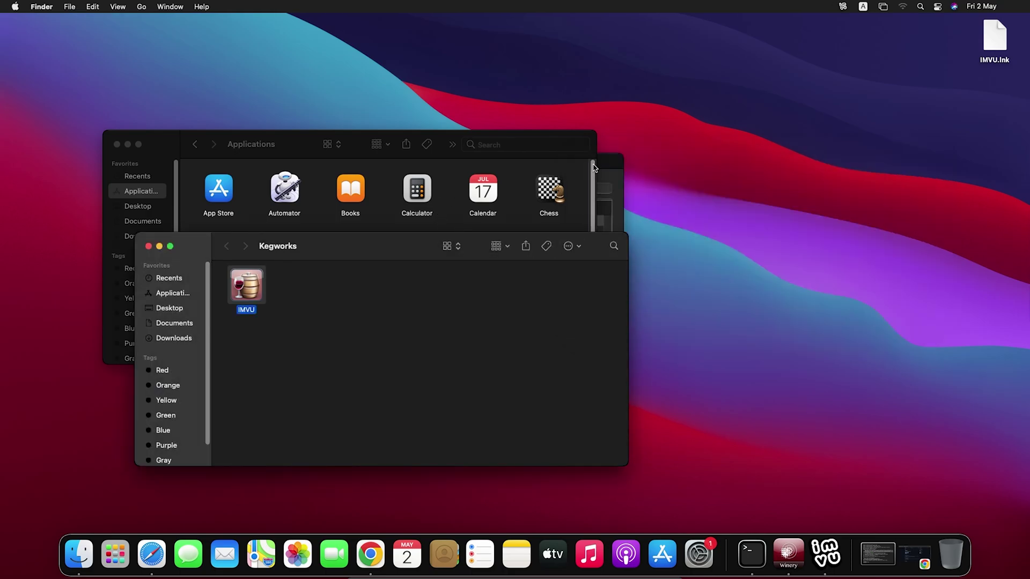
click(159, 248)
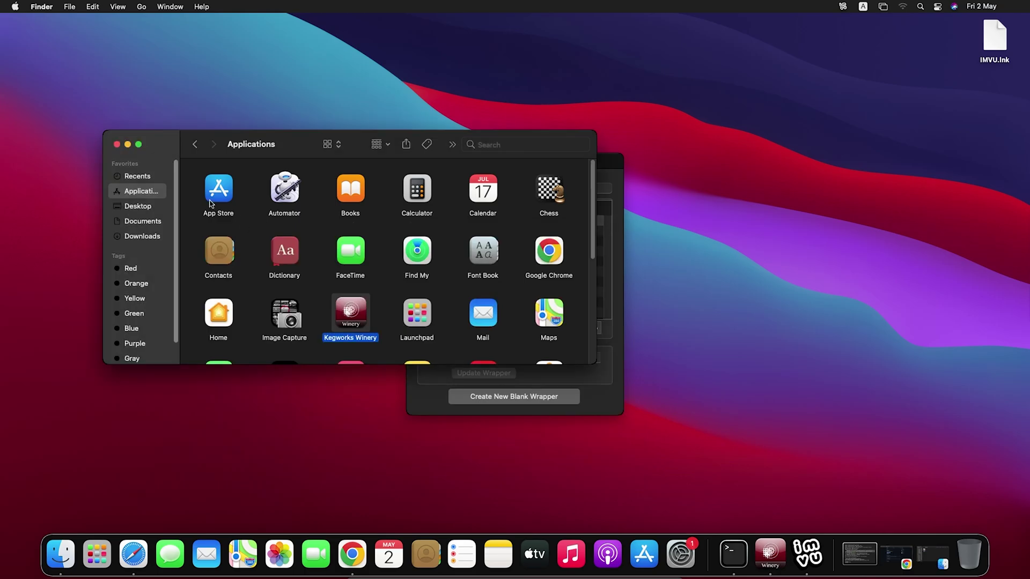
click(128, 146)
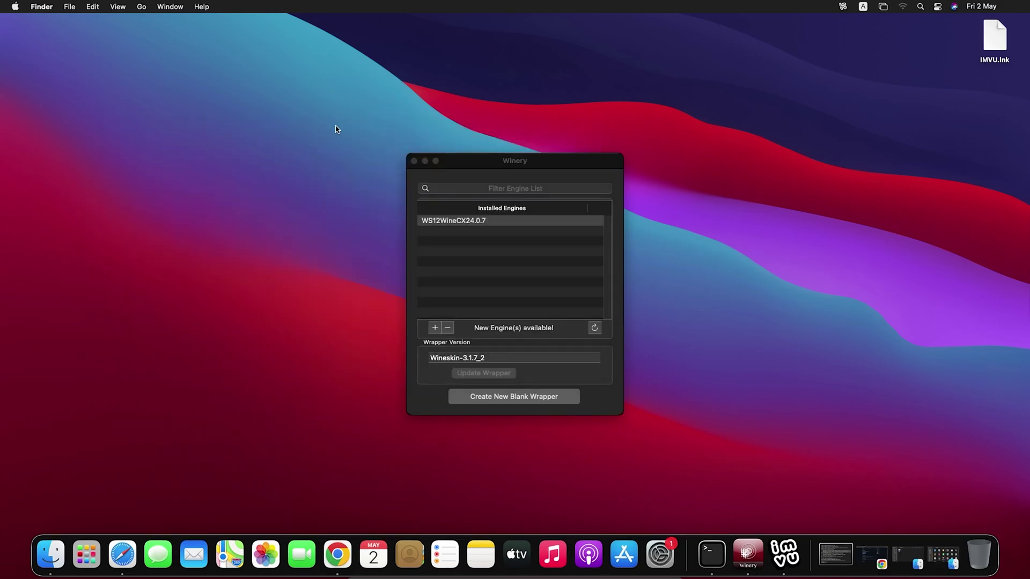
click(425, 162)
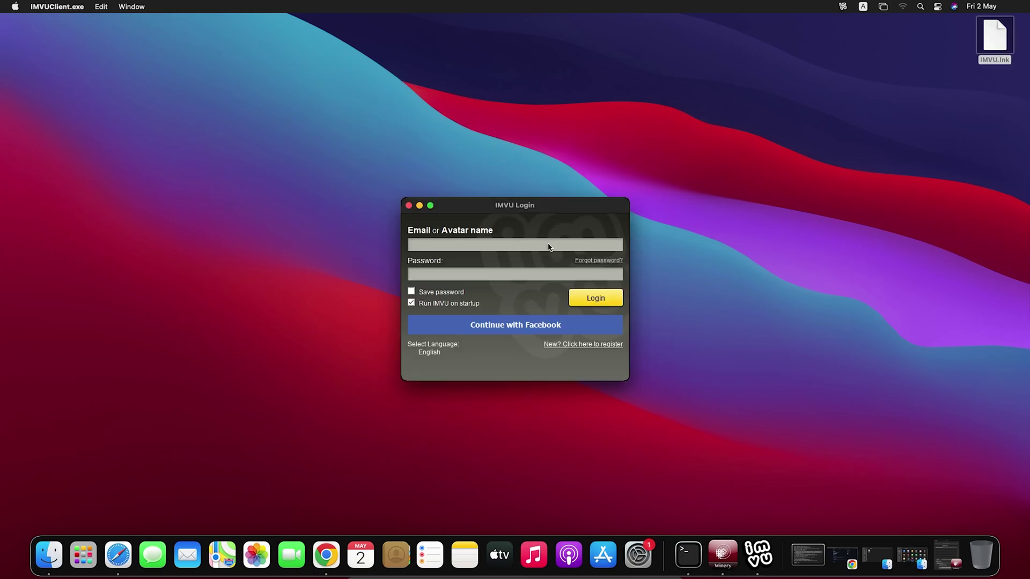
- Sign in to IMVU with the account e-mail and password, then page the Home tiles
key(Return)
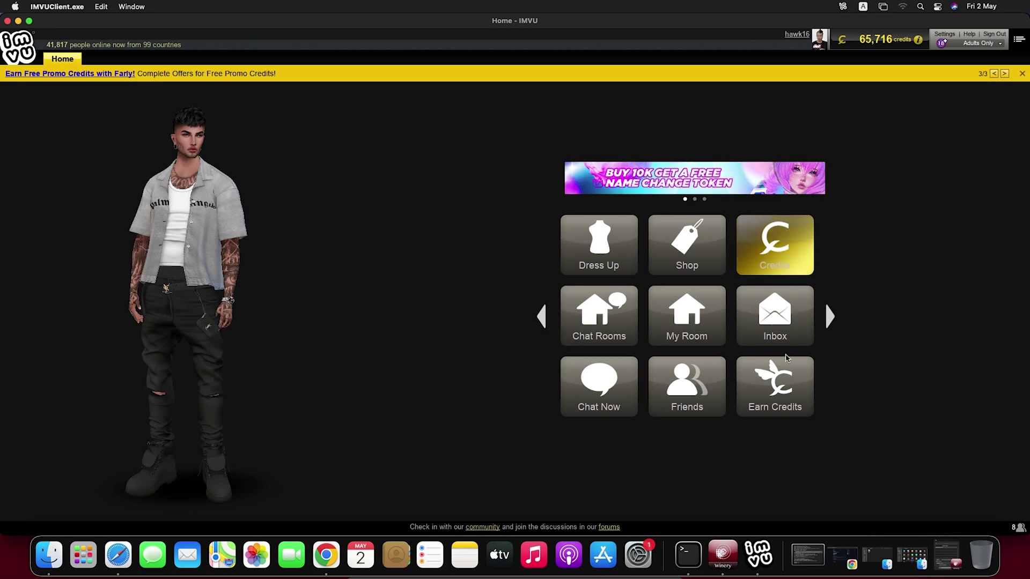
click(542, 316)
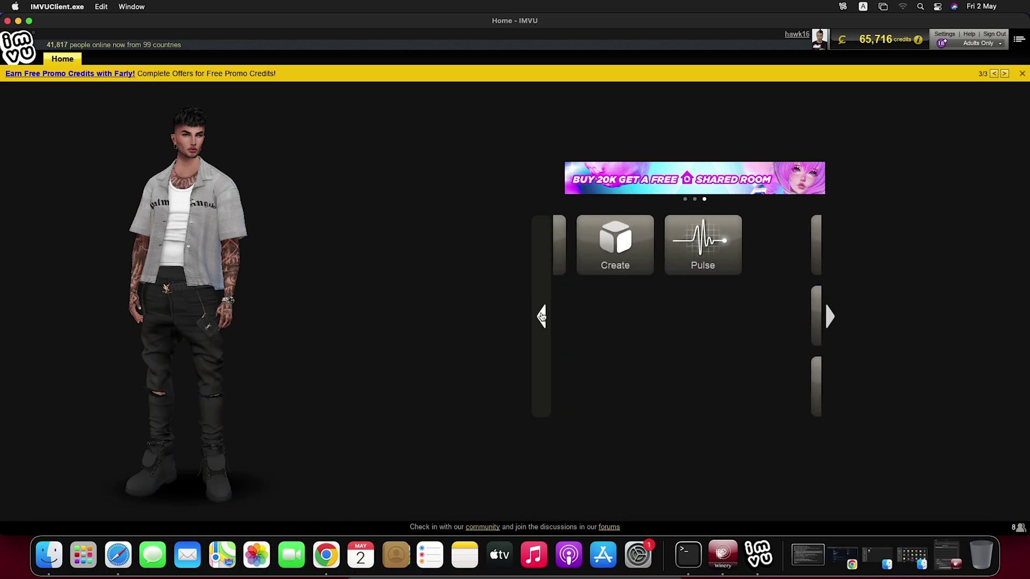